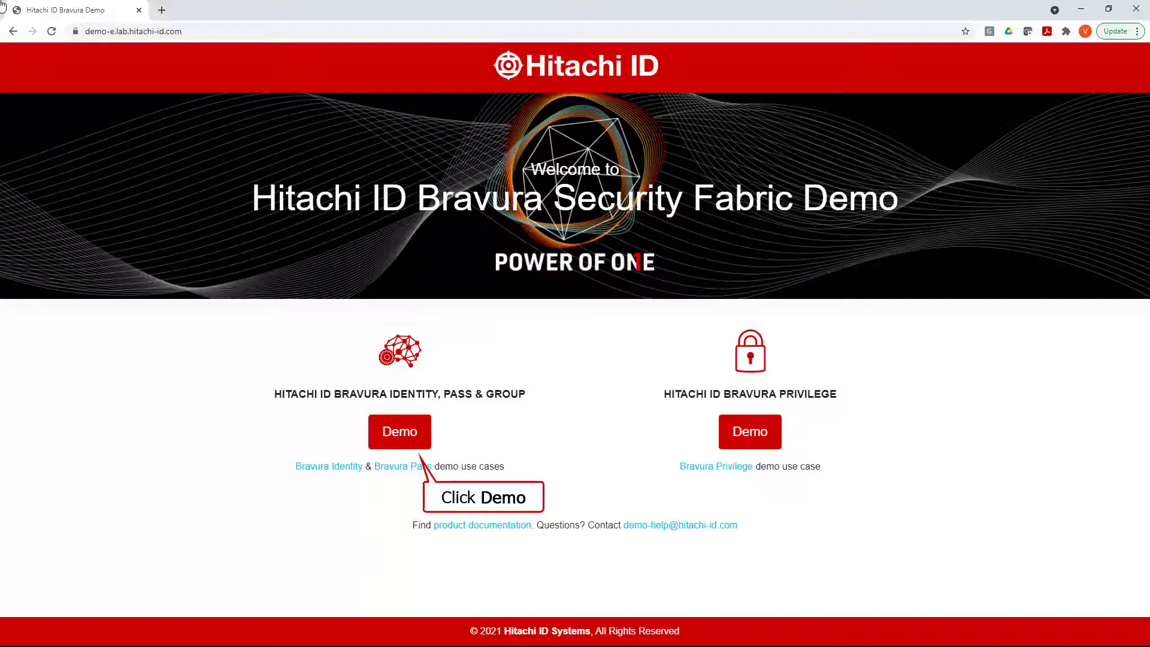
# Open the Bravura Identity, Pass & Group demo and sign in as the built-in SUPERUSER administrator, bypassing authentication for demo purposes.
pyautogui.click(394, 443)
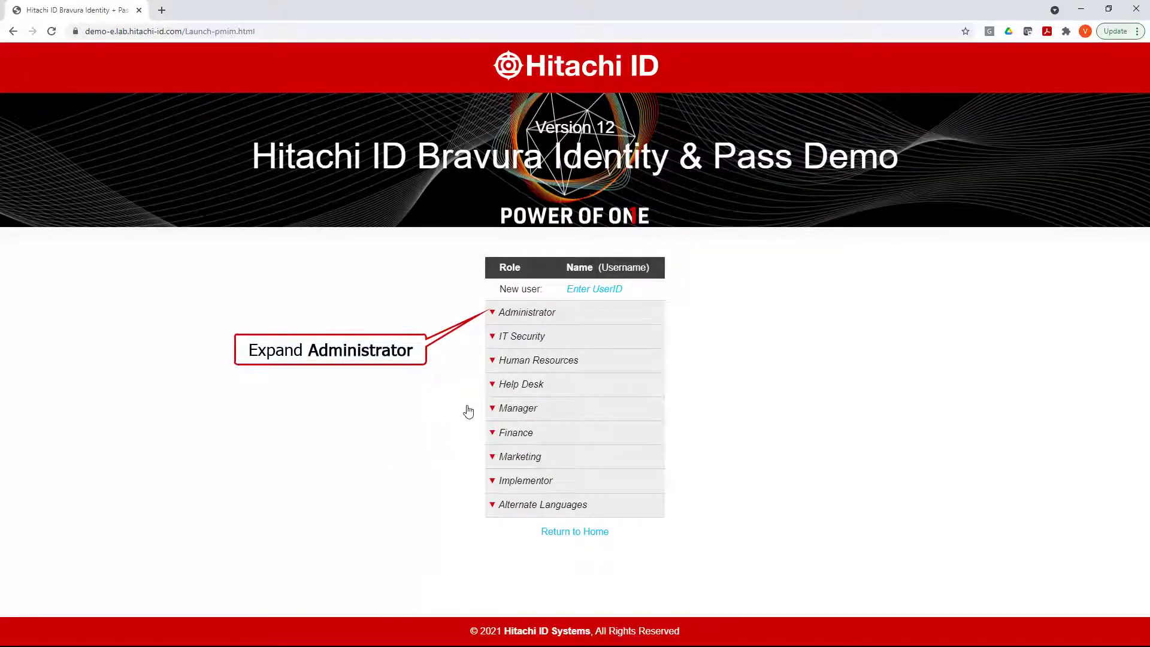
pyautogui.click(490, 318)
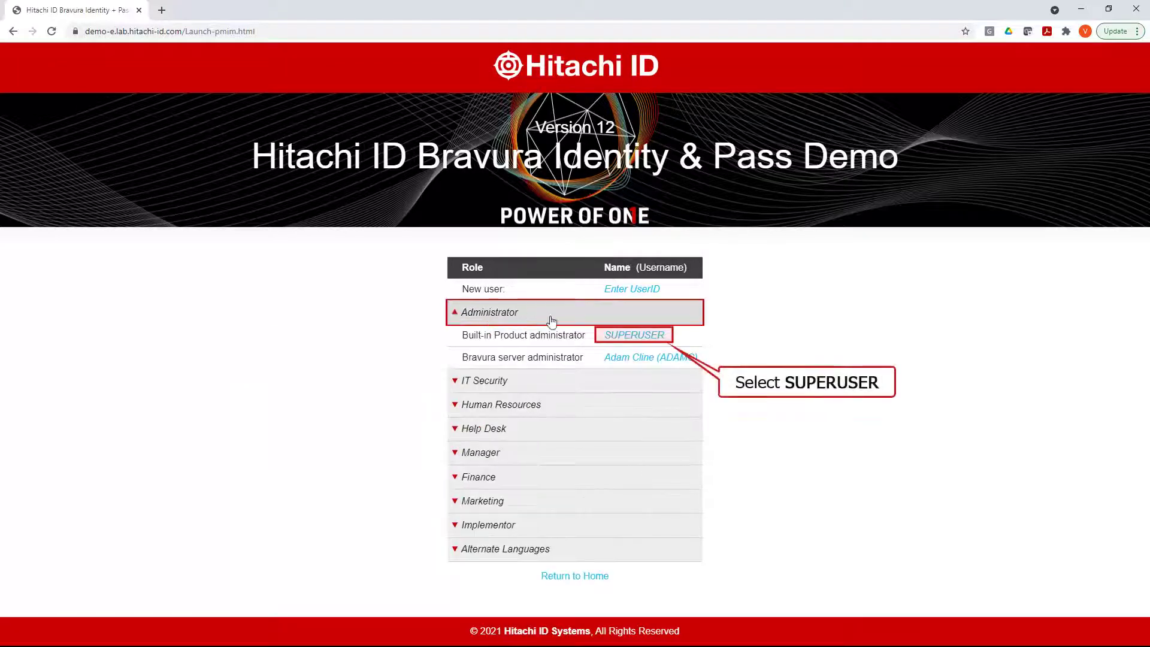
pyautogui.click(620, 336)
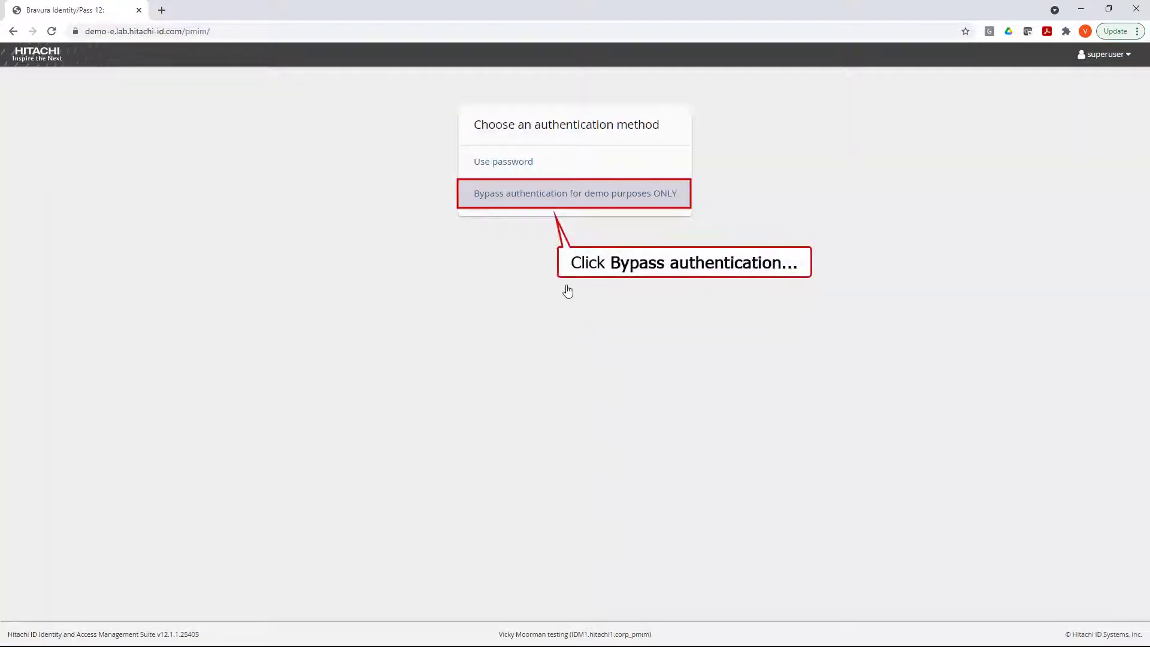
pyautogui.click(556, 204)
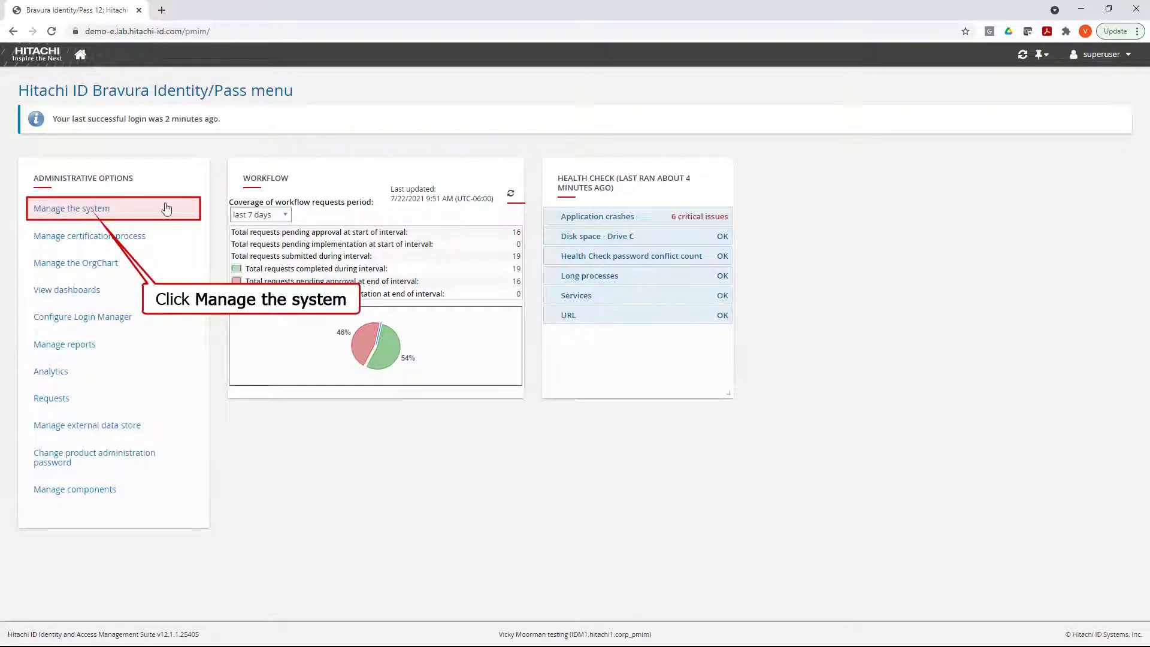
# Search the system's resource roles for IT and open the IT-HELPDESK role.
pyautogui.click(94, 215)
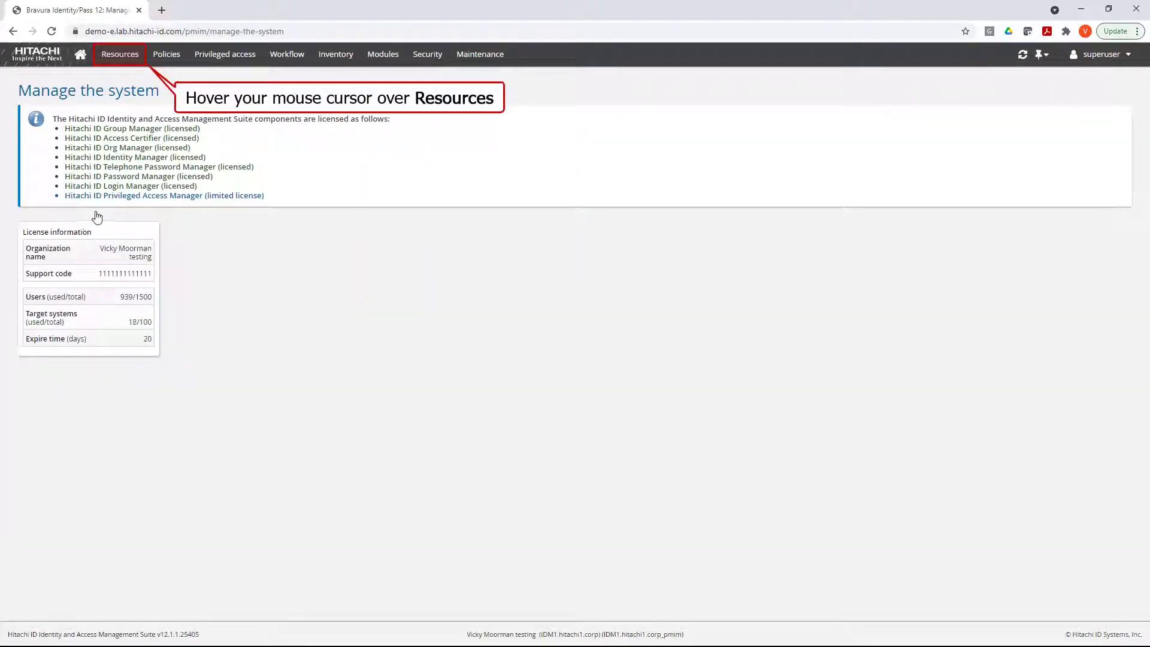
pyautogui.moveTo(123, 60)
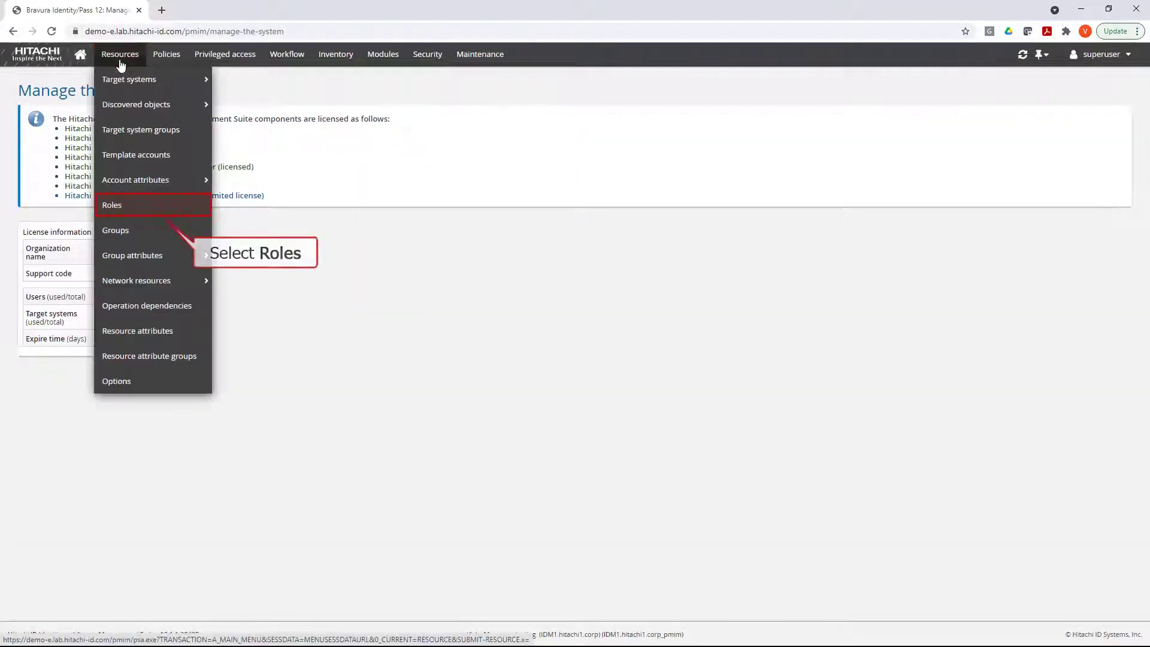
pyautogui.click(128, 207)
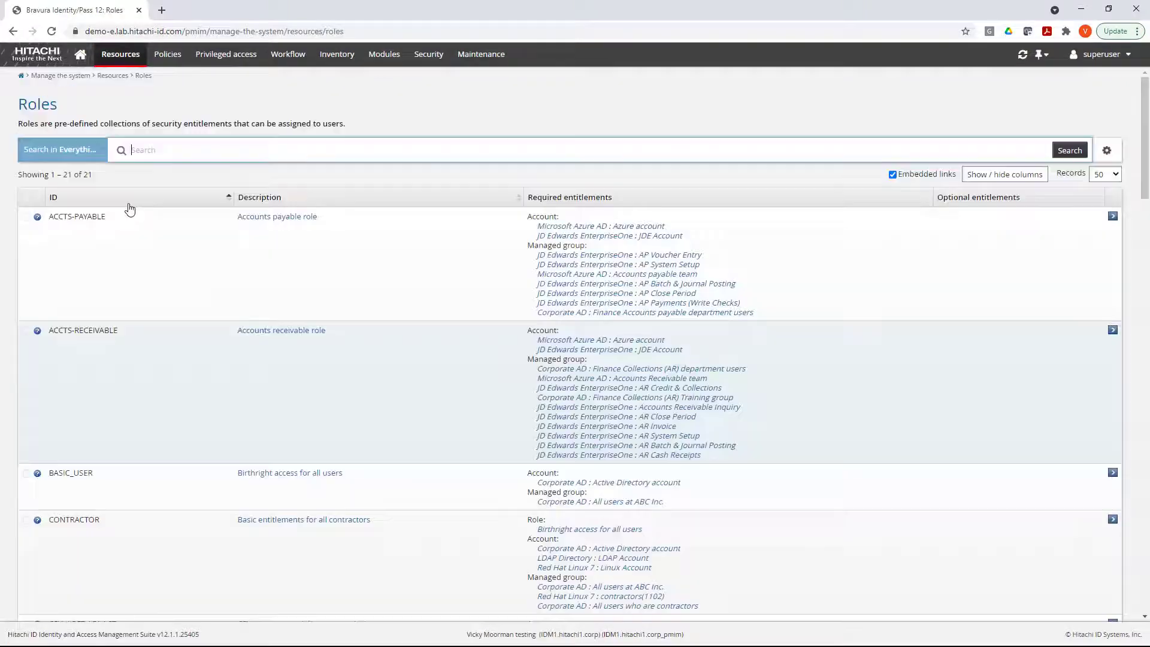
pyautogui.write('IT')
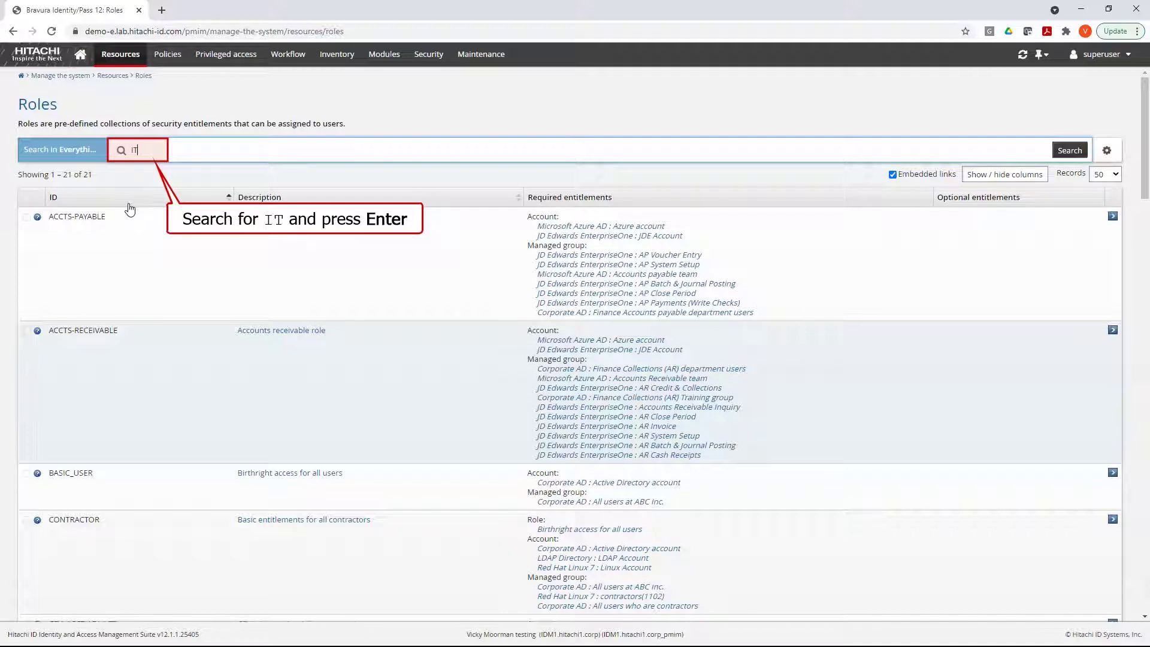
pyautogui.press('Return')
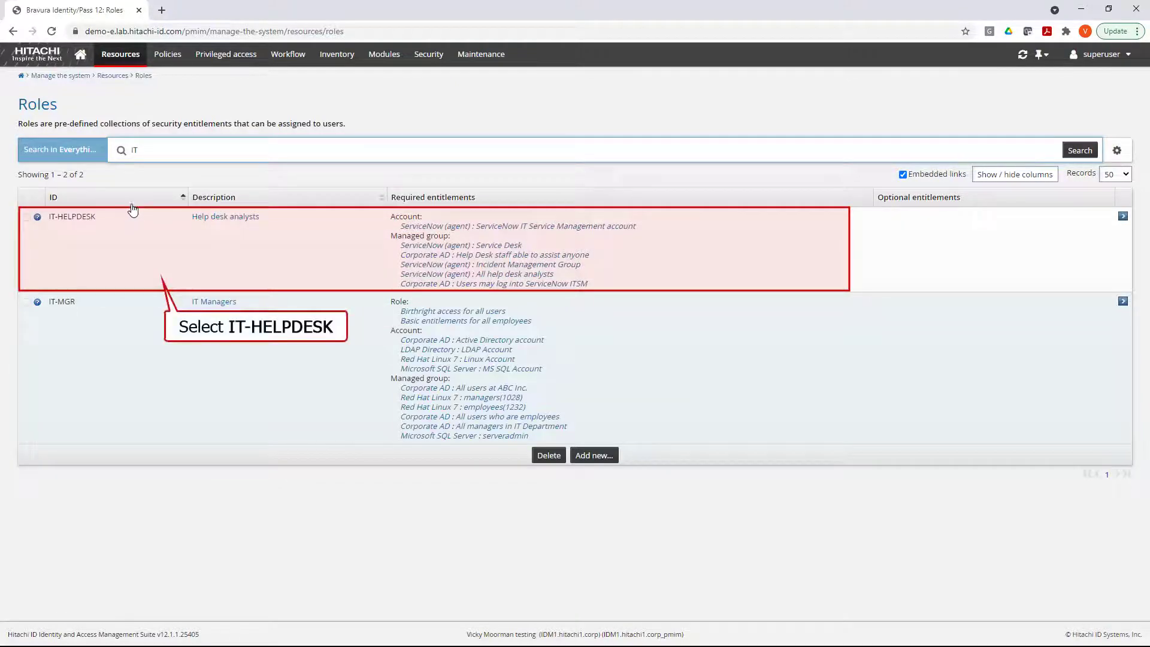
pyautogui.click(144, 246)
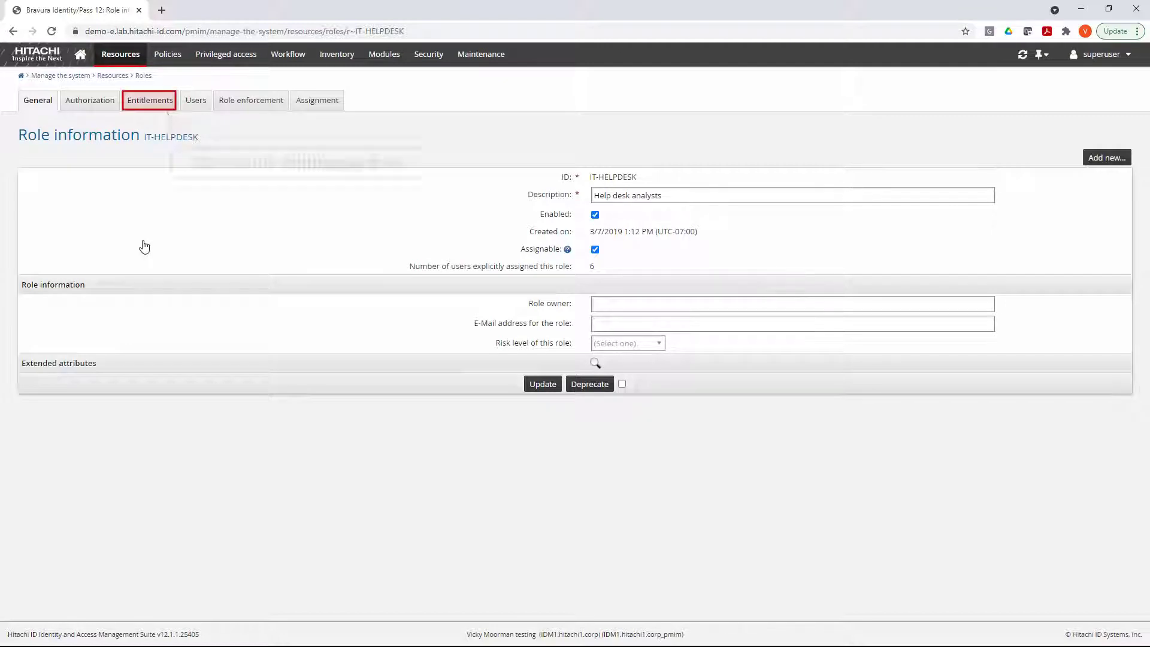
# Review the IT-HELPDESK role's account and managed group entitlements and the users assigned to it.
pyautogui.click(151, 102)
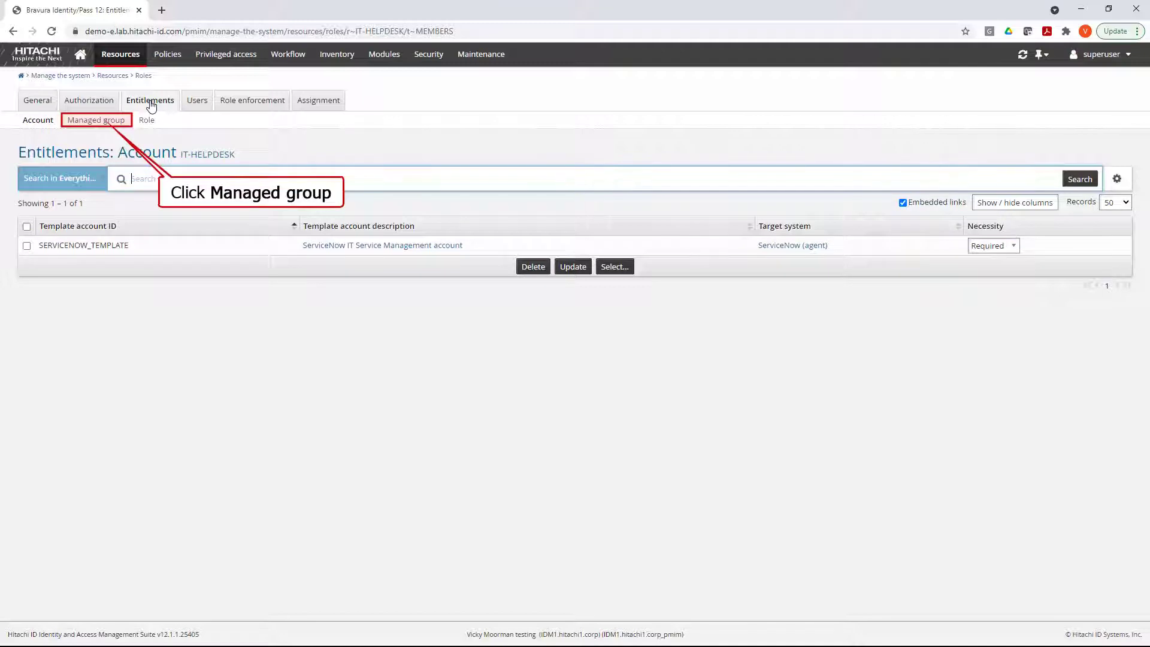
pyautogui.click(91, 123)
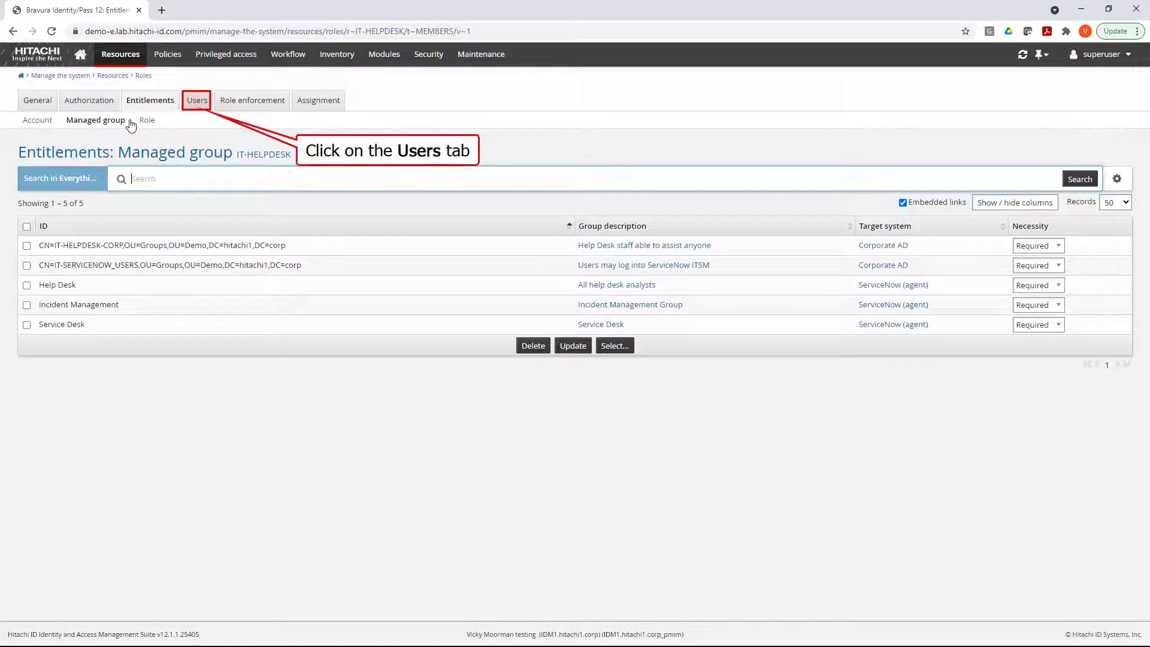
pyautogui.click(197, 103)
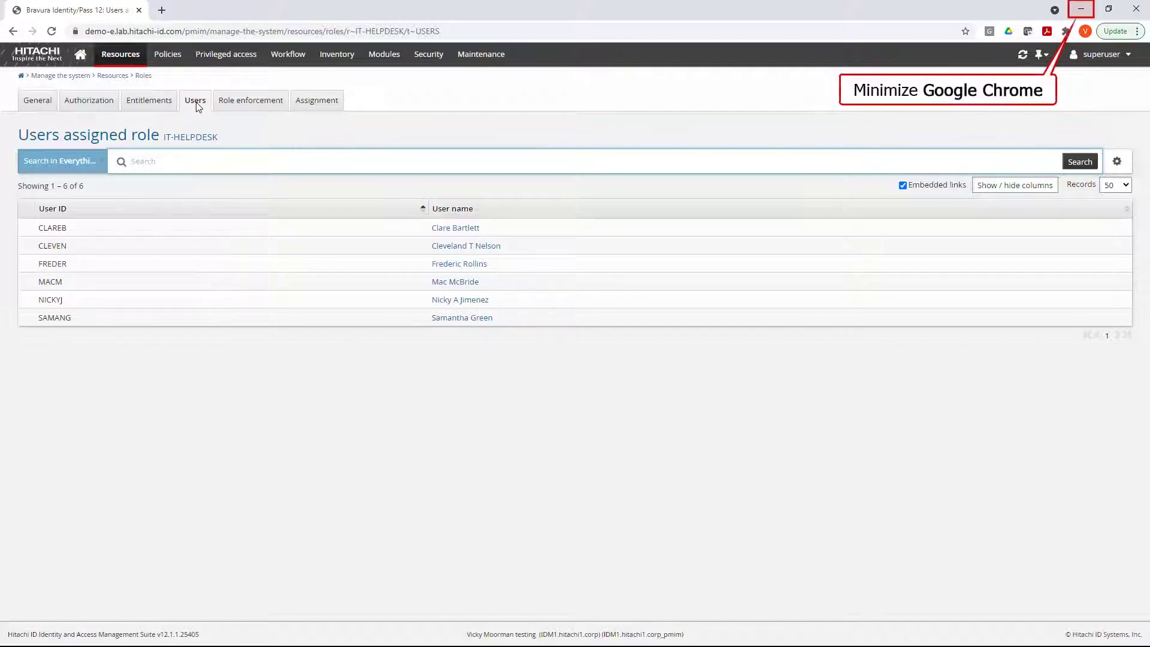
# Switch to Active Directory Users and Computers and find users, contacts and groups in Demo by the name IT.
pyautogui.click(1081, 10)
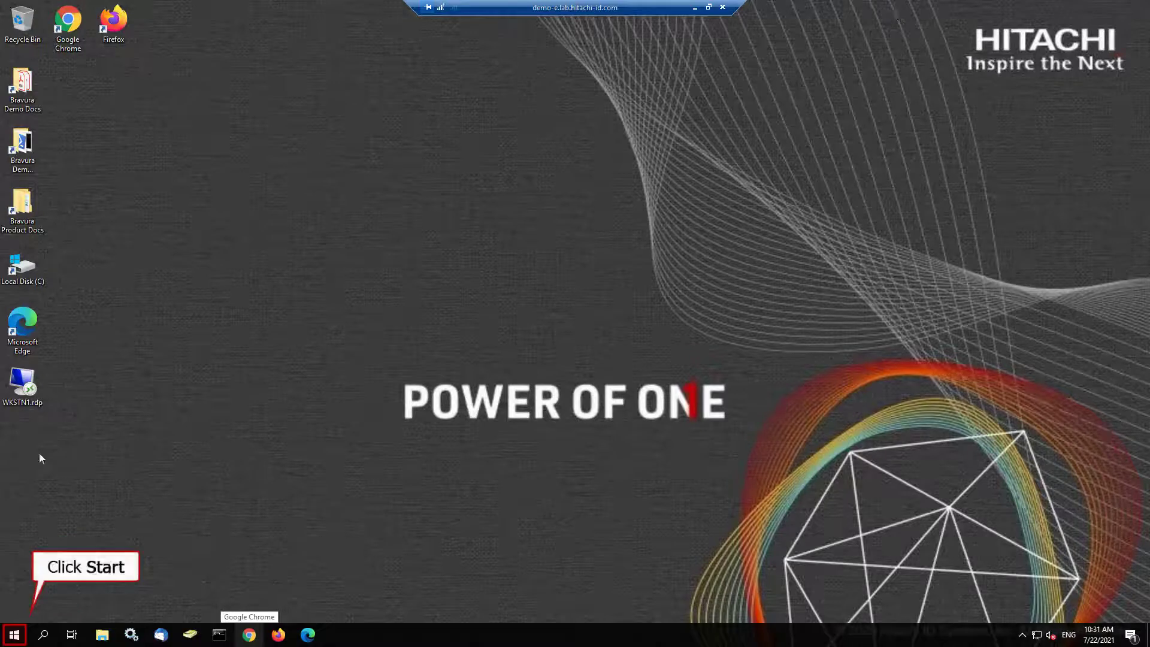
pyautogui.click(14, 635)
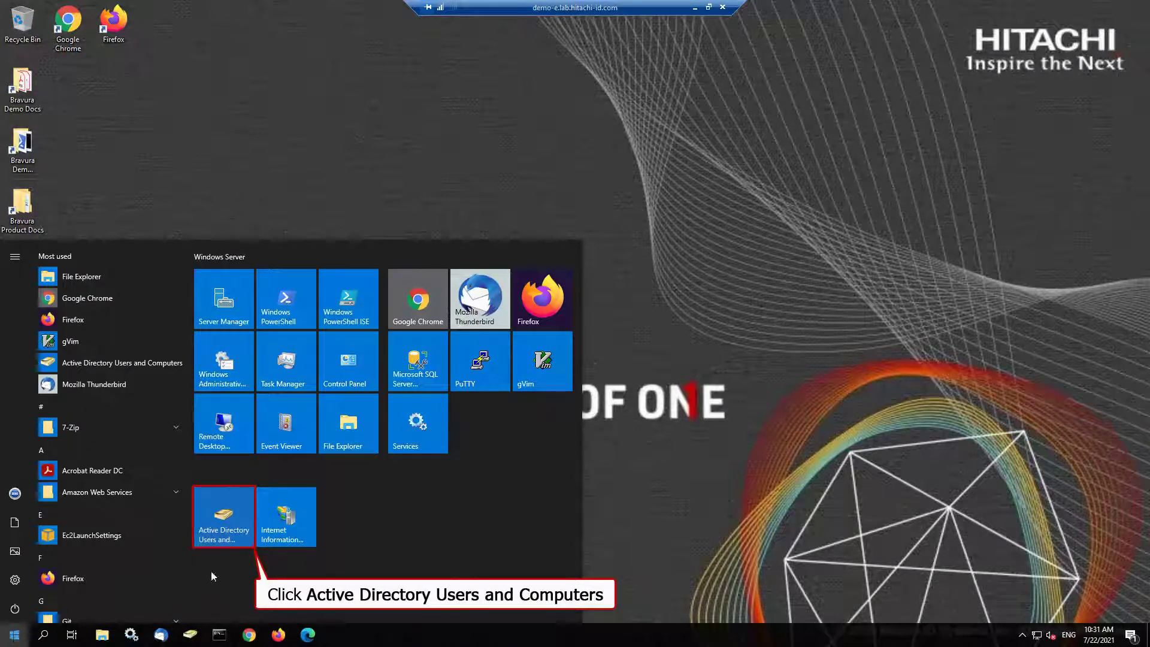
pyautogui.click(224, 525)
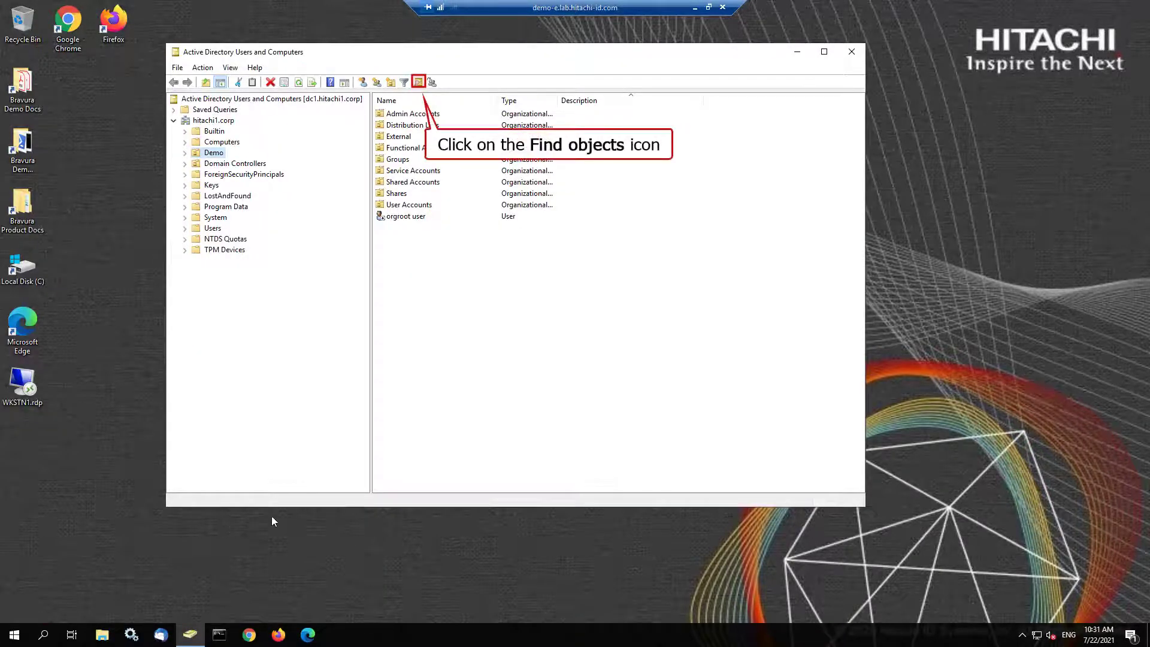
pyautogui.click(418, 82)
pyautogui.write('IT')
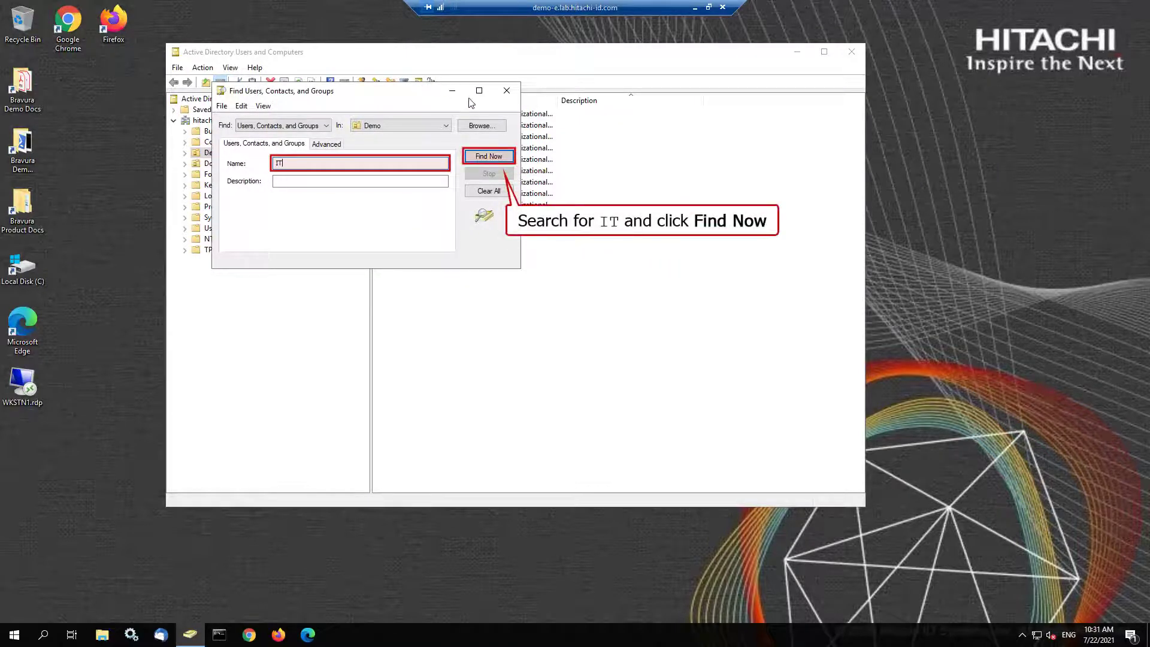
pyautogui.click(489, 157)
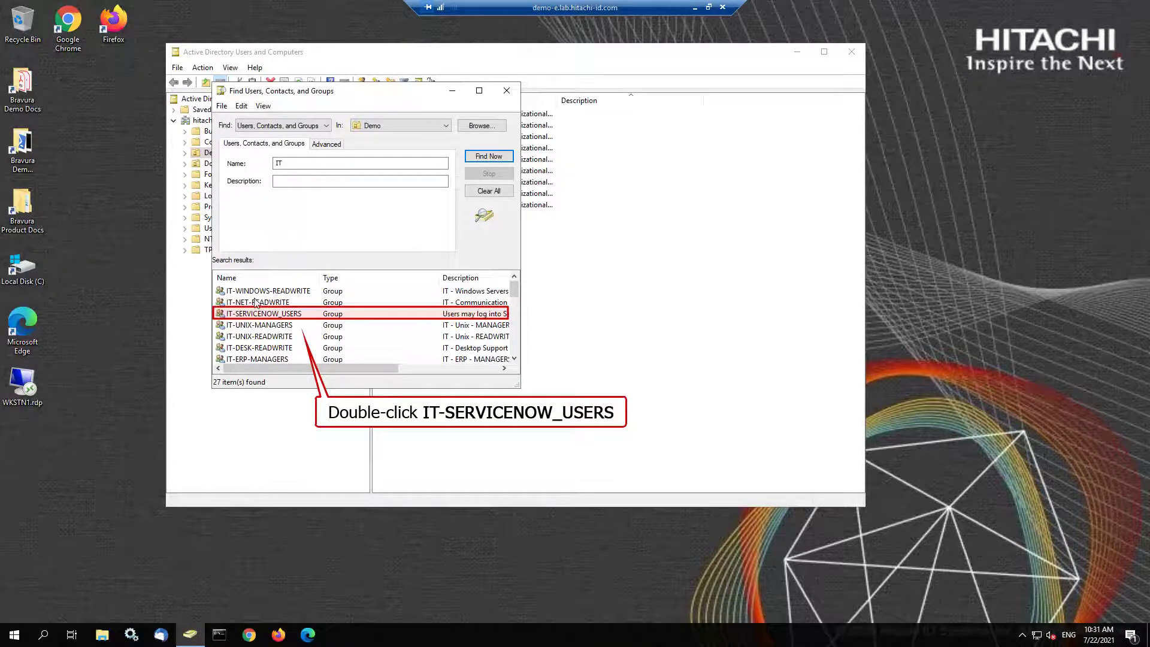
# Remove the second listed member from the IT-SERVICENOW_USERS group and save the membership change.
pyautogui.doubleClick(255, 314)
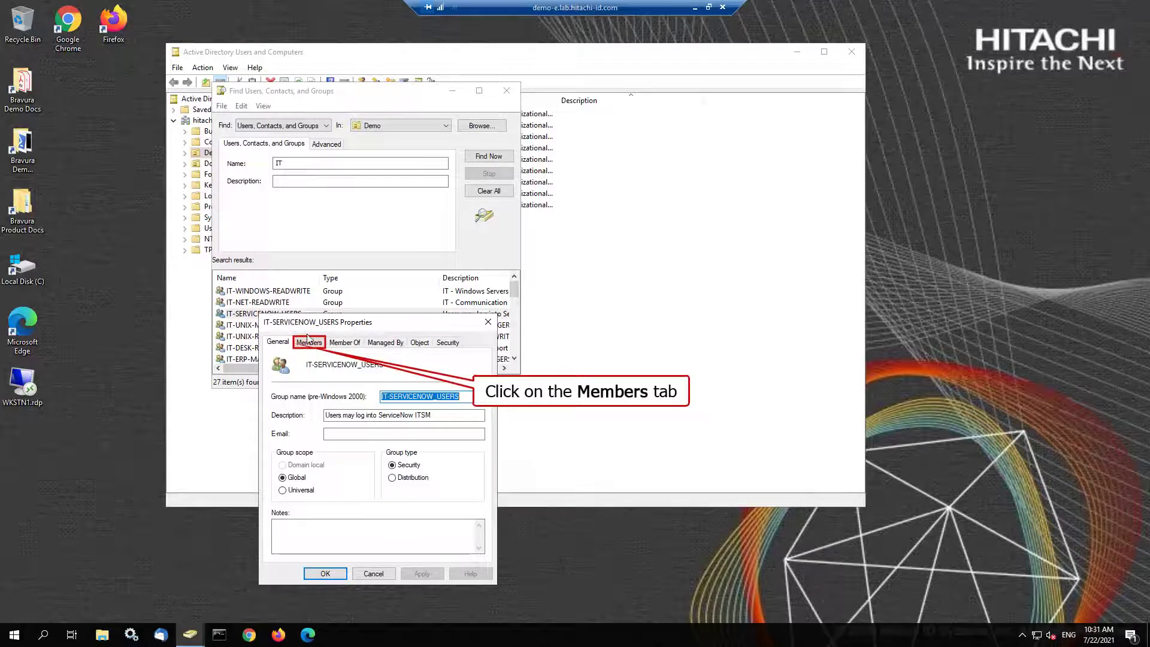
pyautogui.click(308, 342)
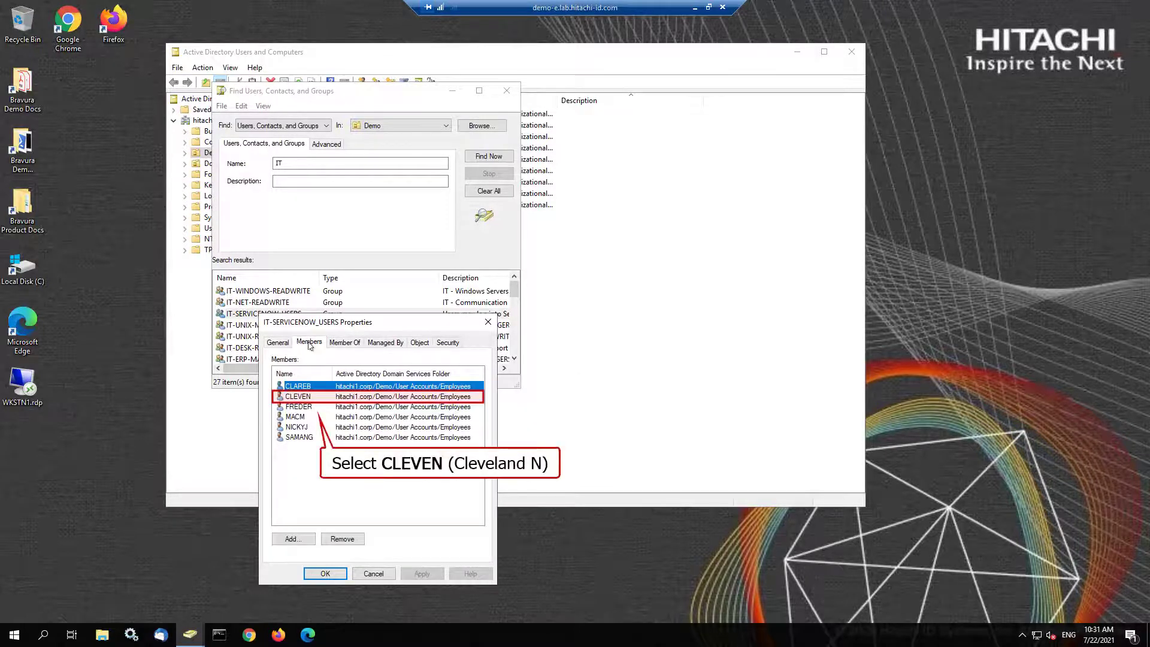
pyautogui.click(318, 398)
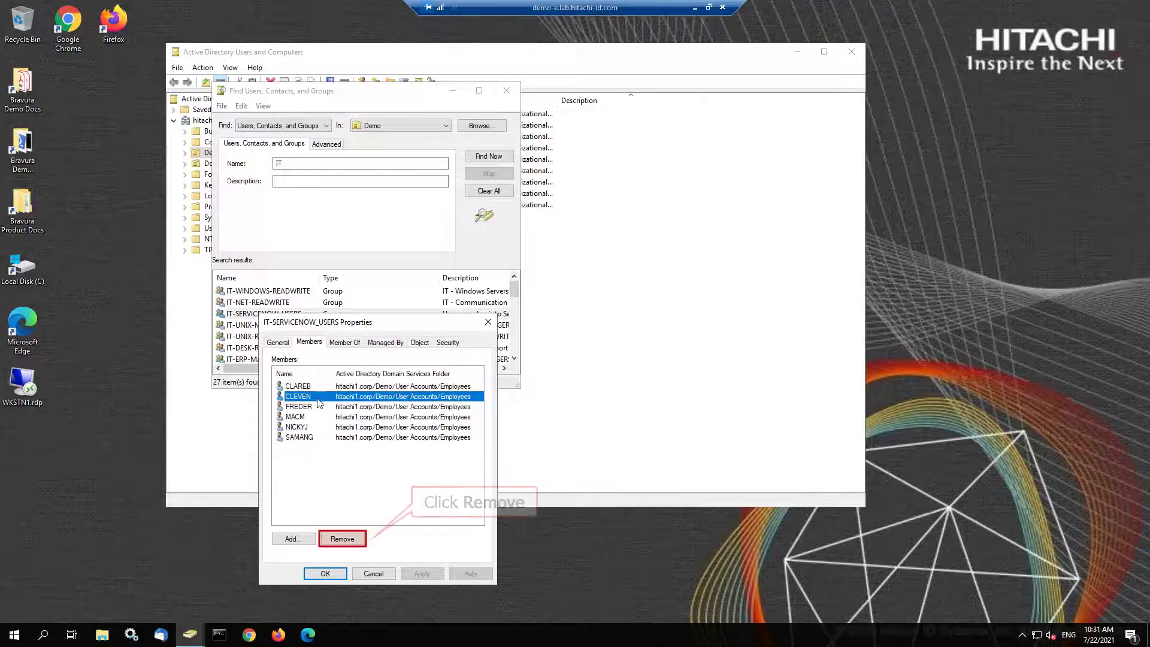
pyautogui.click(342, 539)
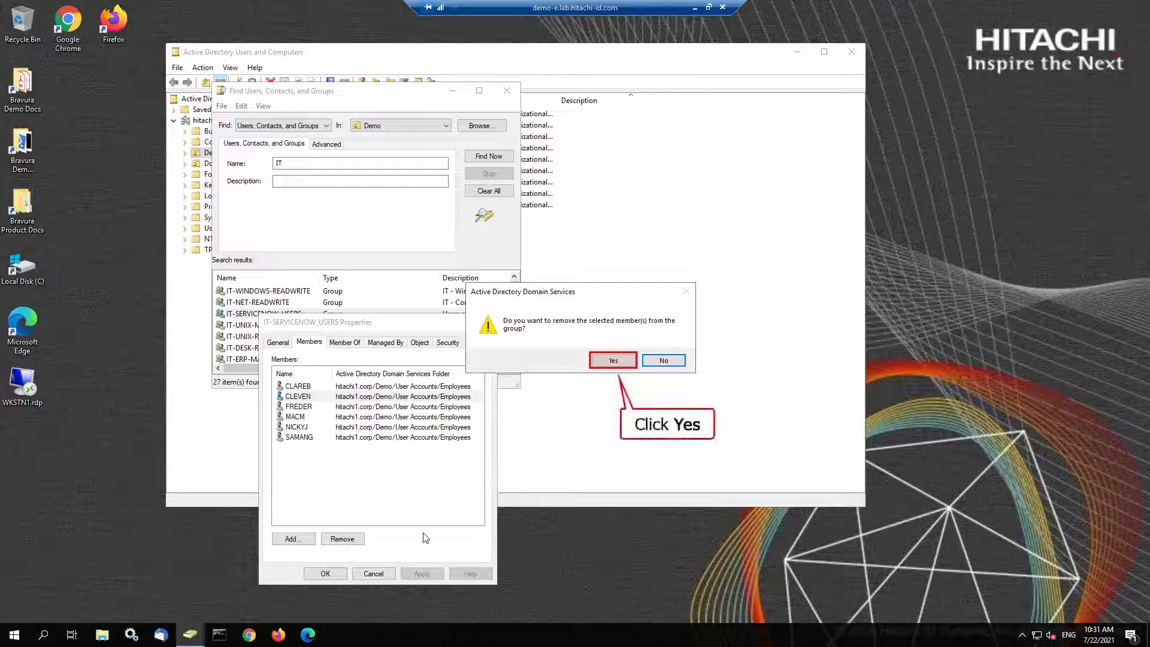
pyautogui.click(613, 360)
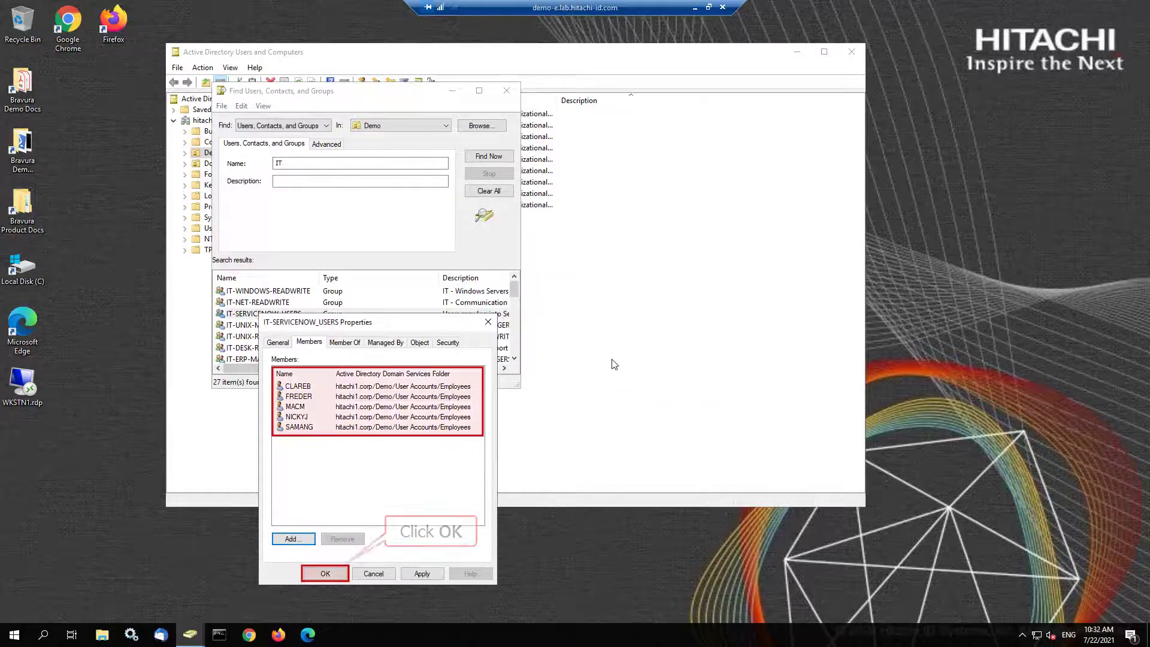
pyautogui.click(325, 574)
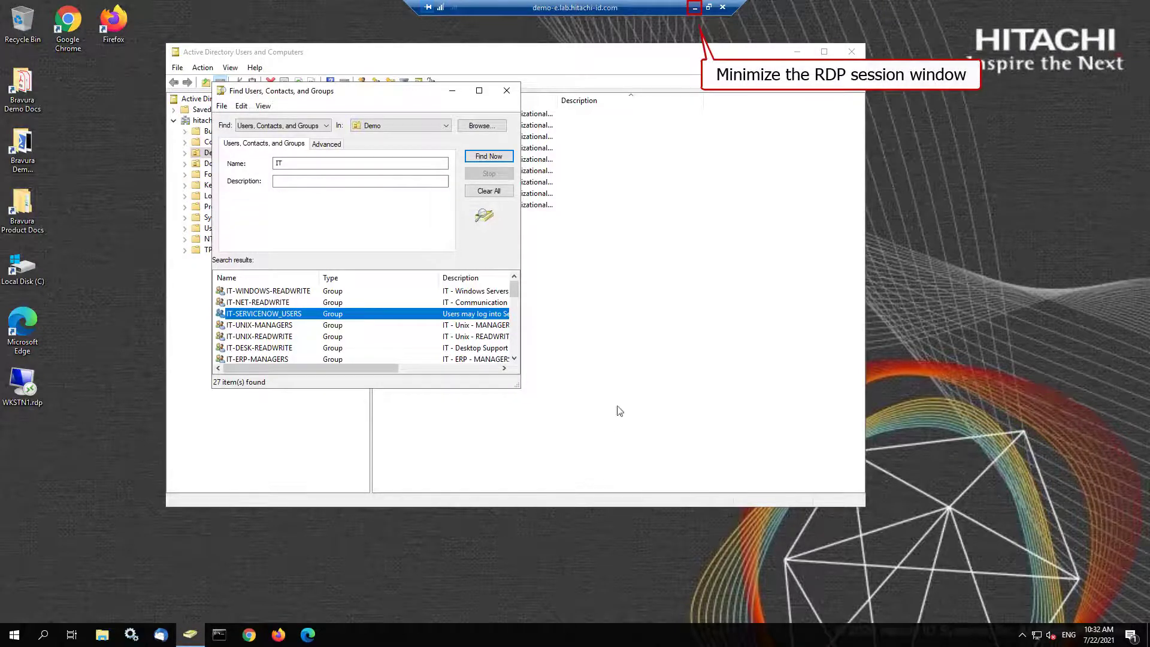
# Return to Bravura in the local browser, execute auto discovery on all target systems, and refresh its status until it finishes.
pyautogui.click(694, 8)
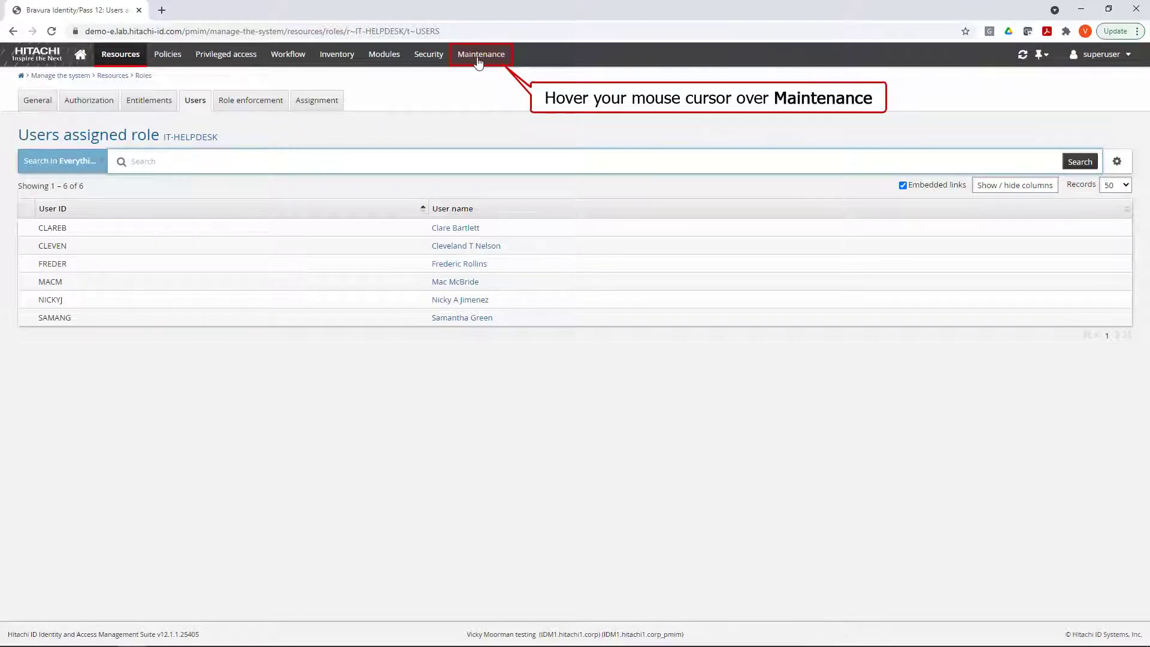
pyautogui.moveTo(479, 63)
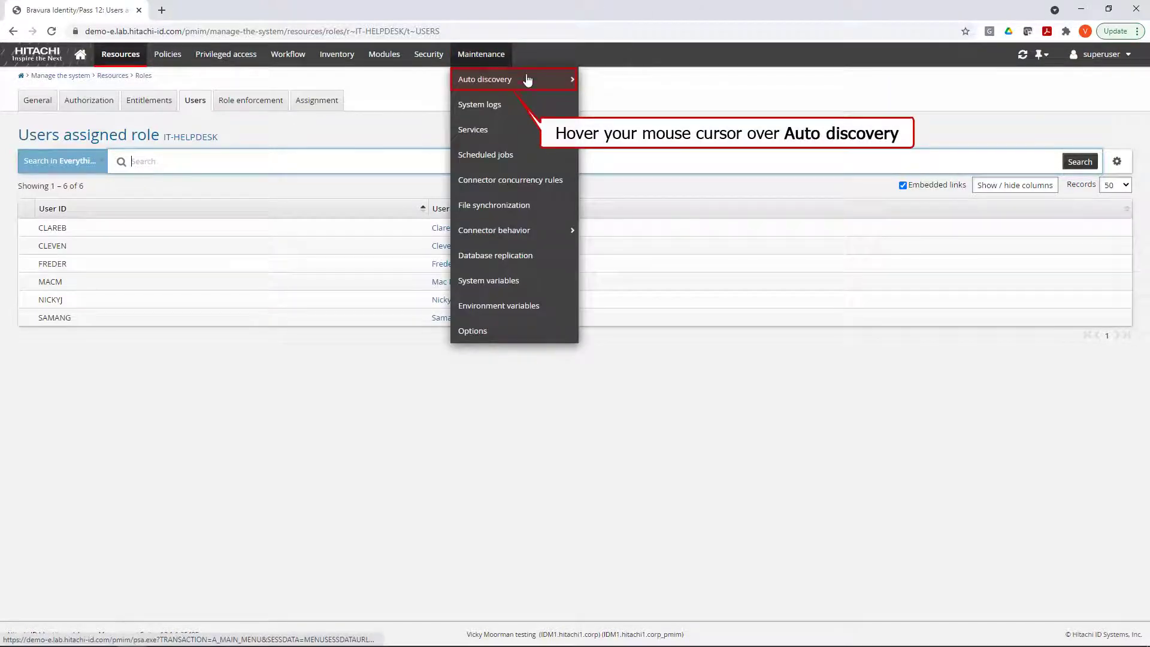
pyautogui.moveTo(528, 87)
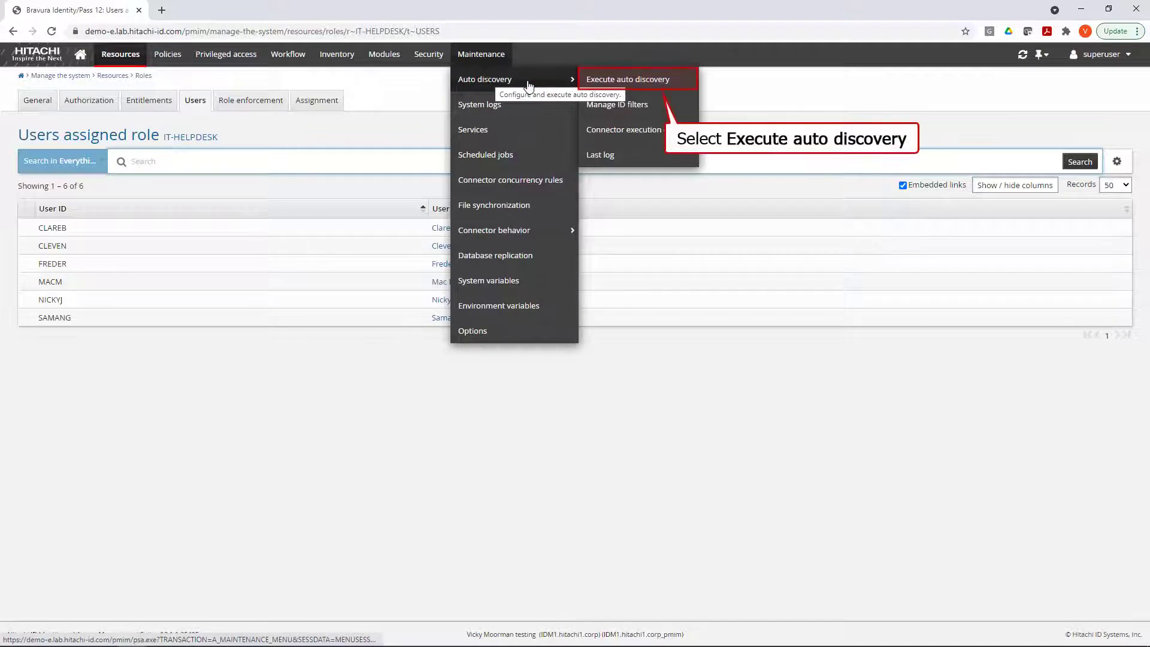
pyautogui.click(636, 88)
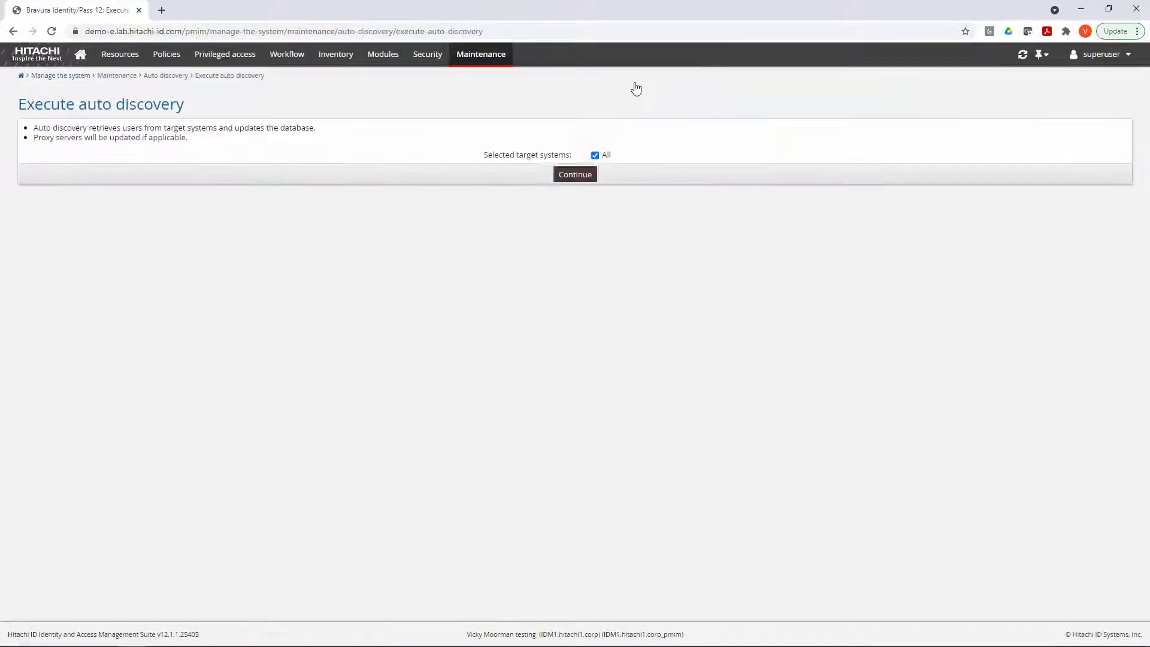
pyautogui.click(575, 174)
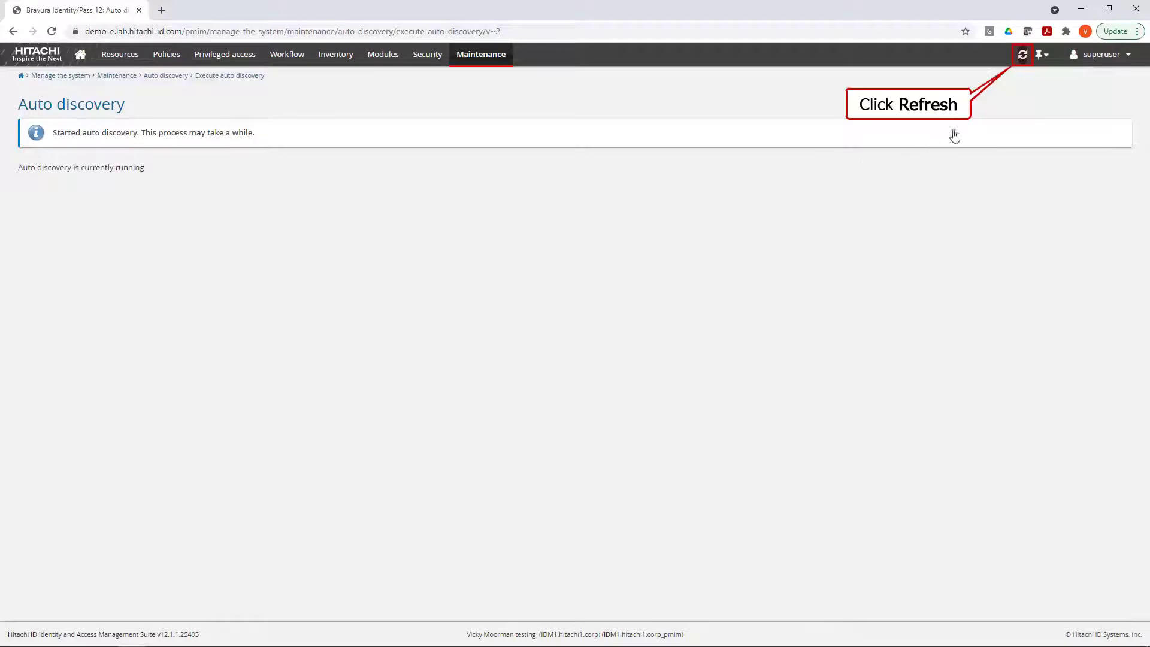
pyautogui.click(1023, 55)
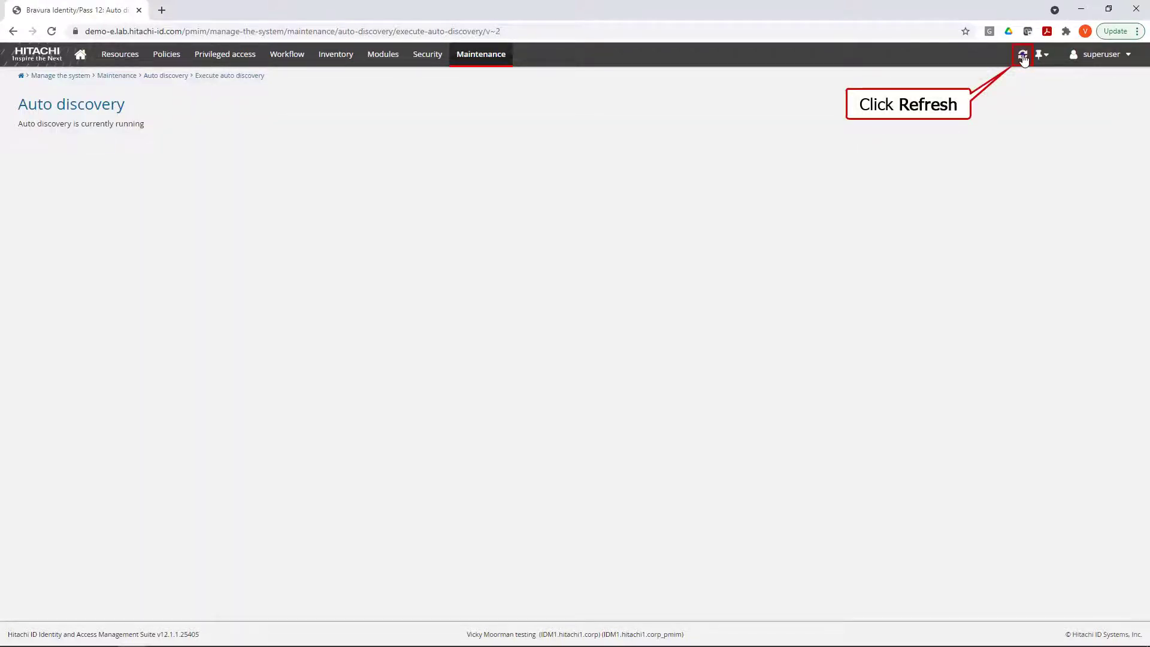
pyautogui.click(1023, 55)
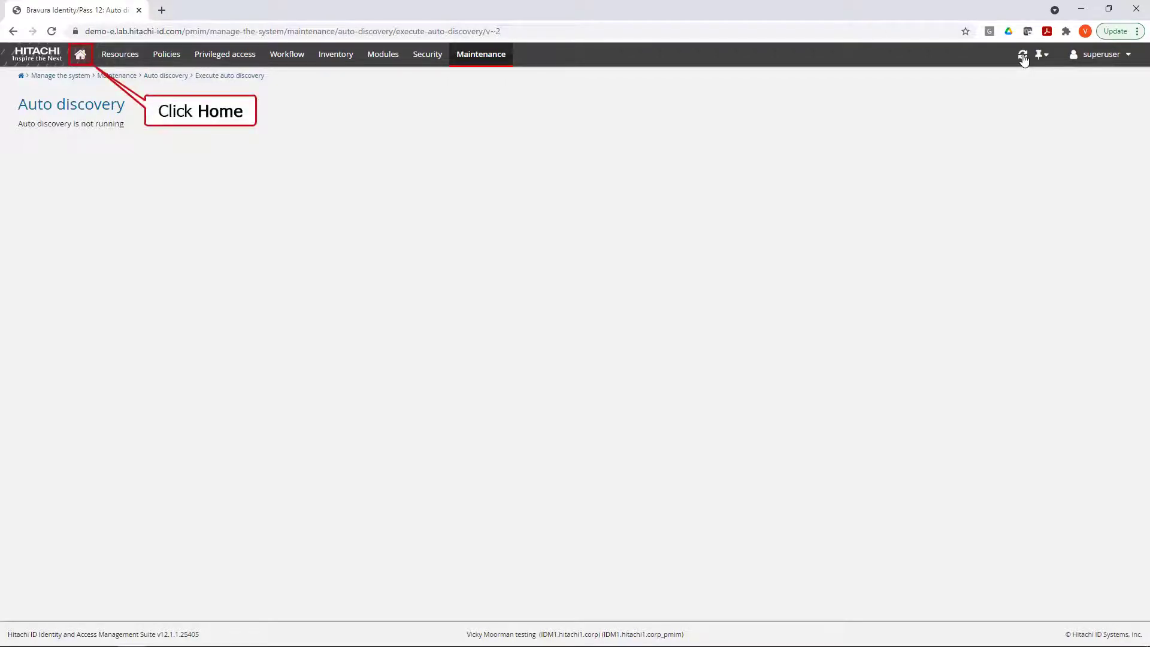
# View the Workflow Manager's recent requests and show the details of the newest Resolve enforcement violations request.
pyautogui.click(80, 55)
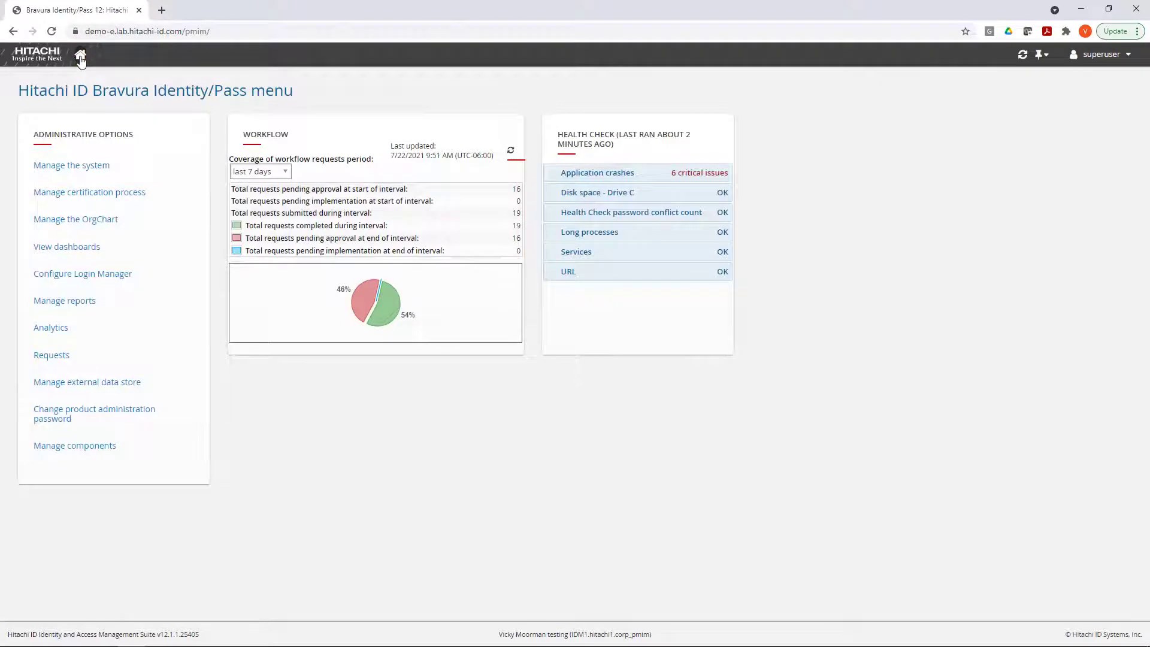
pyautogui.click(51, 357)
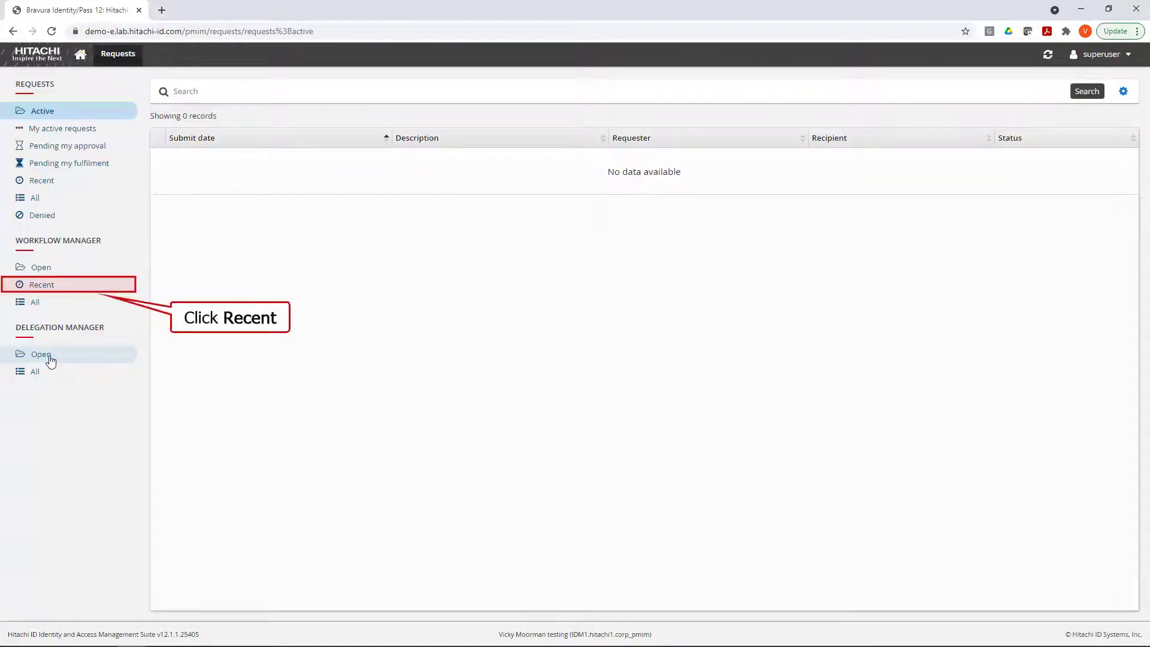
pyautogui.click(45, 285)
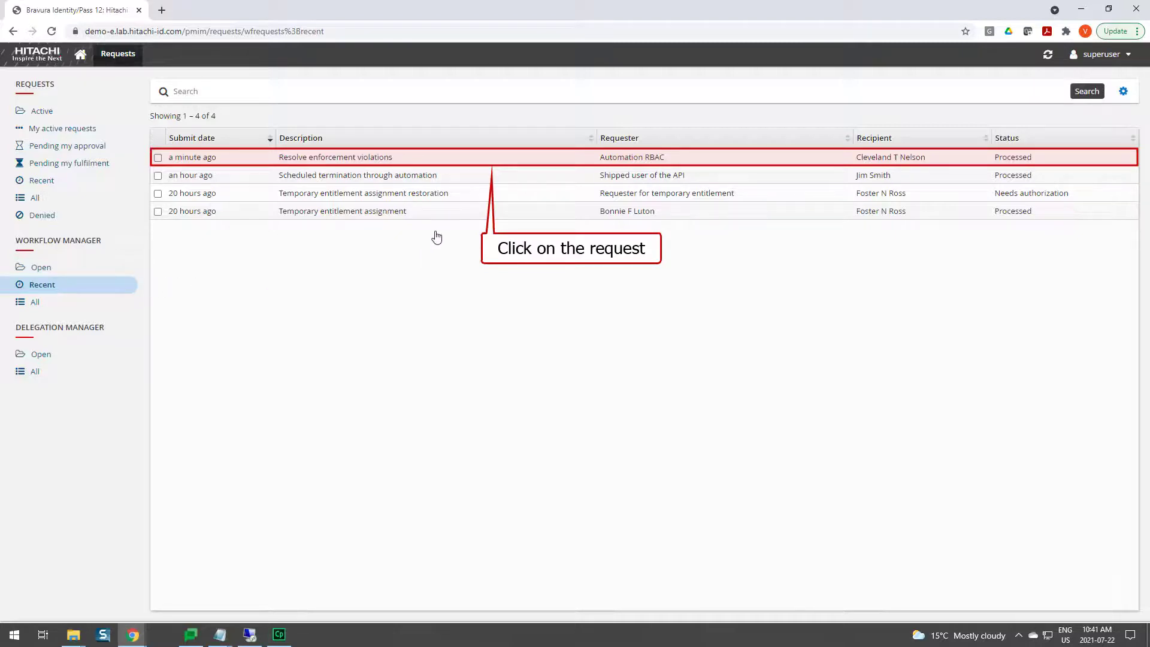
pyautogui.click(491, 159)
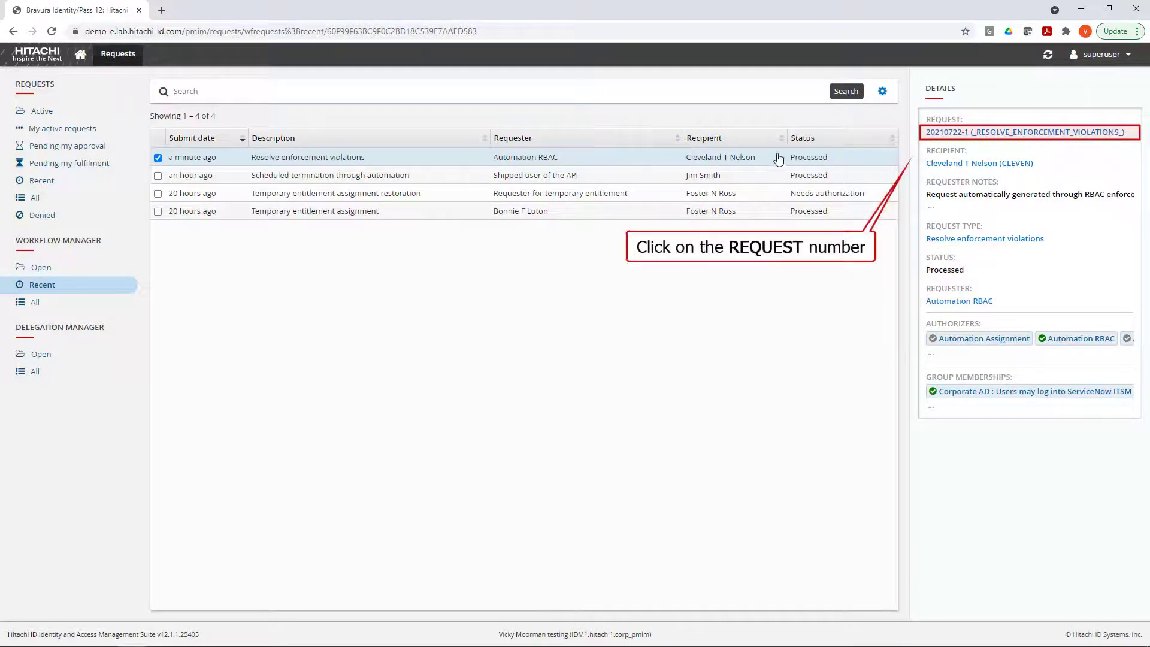
# Review the full request details of the selected Resolve enforcement violations request and close them.
pyautogui.click(991, 133)
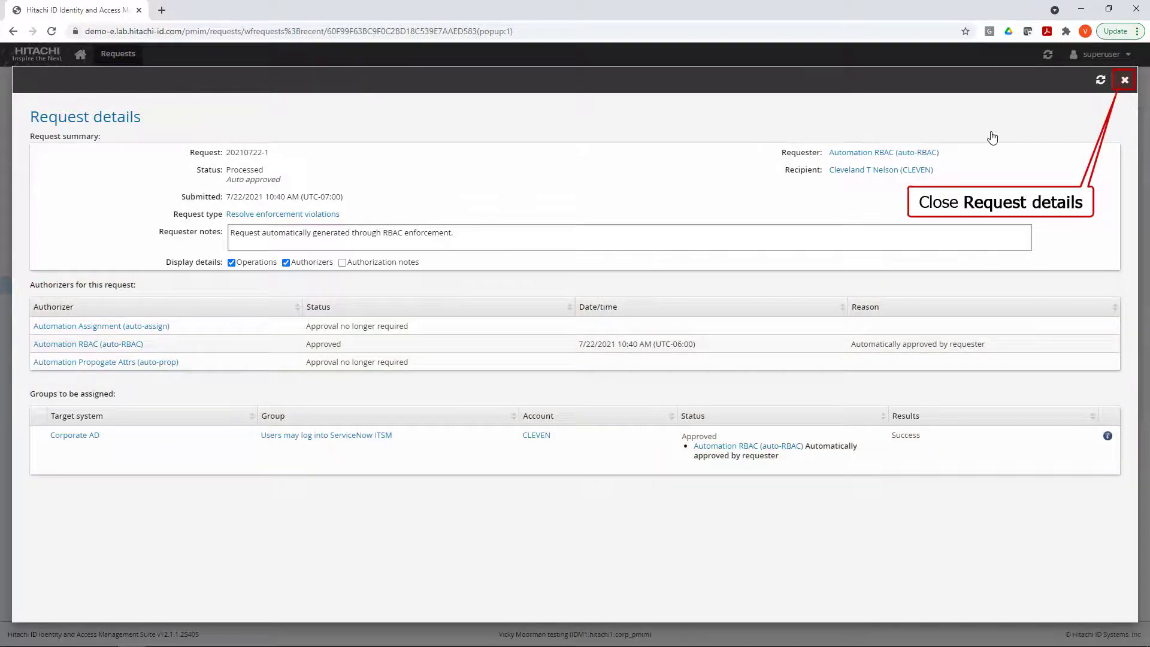
pyautogui.click(1125, 80)
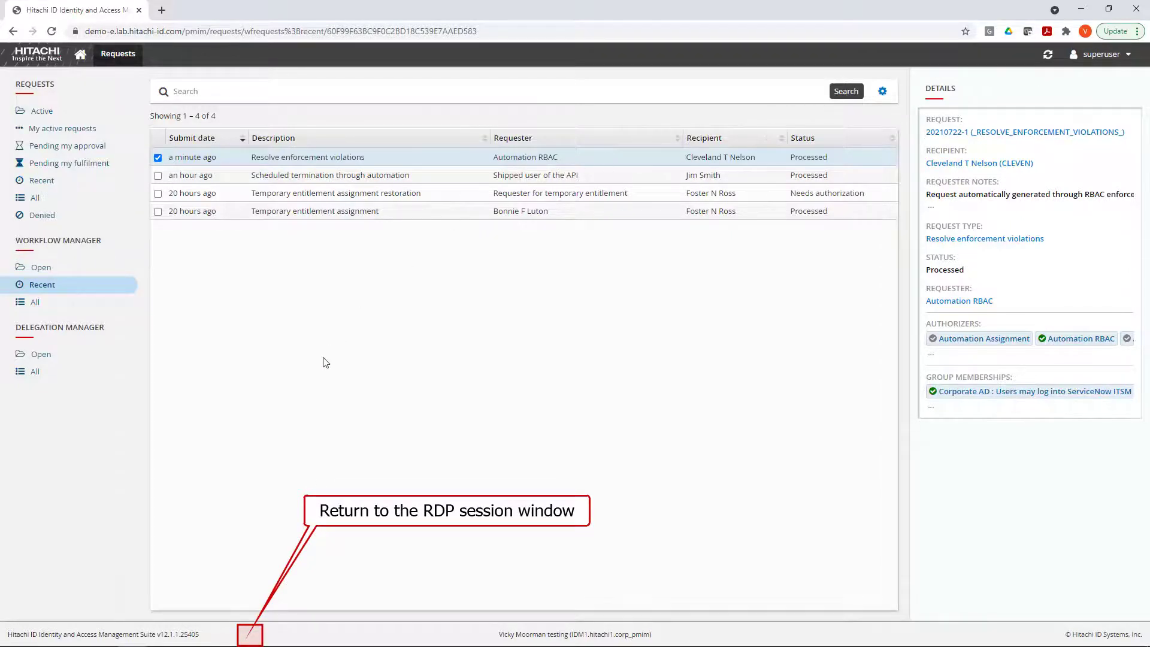
# Switch to Active Directory Users and Computers in the remote desktop session and check the members of the IT-SERVICENOW_USERS group.
pyautogui.click(249, 635)
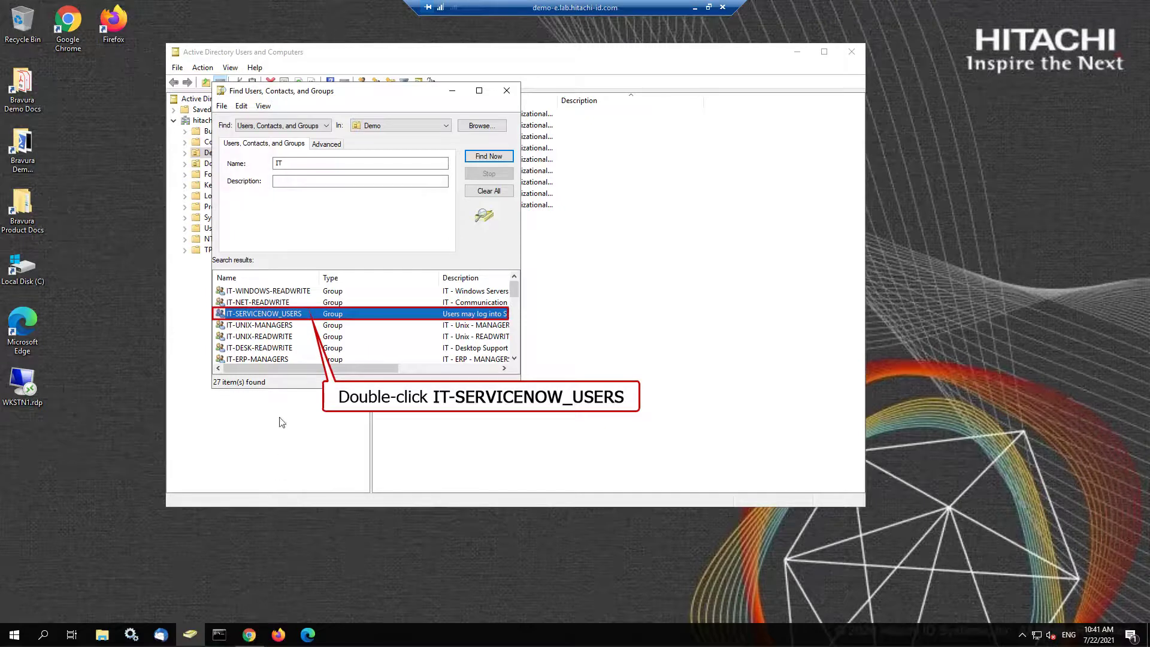
pyautogui.doubleClick(283, 313)
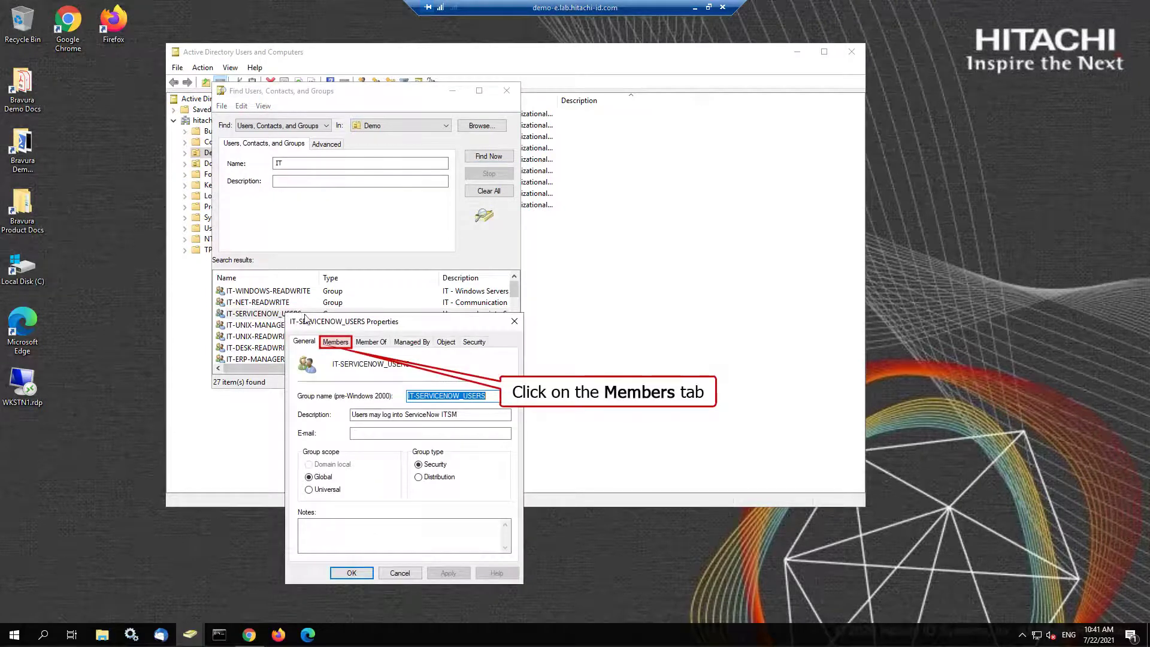
pyautogui.click(335, 341)
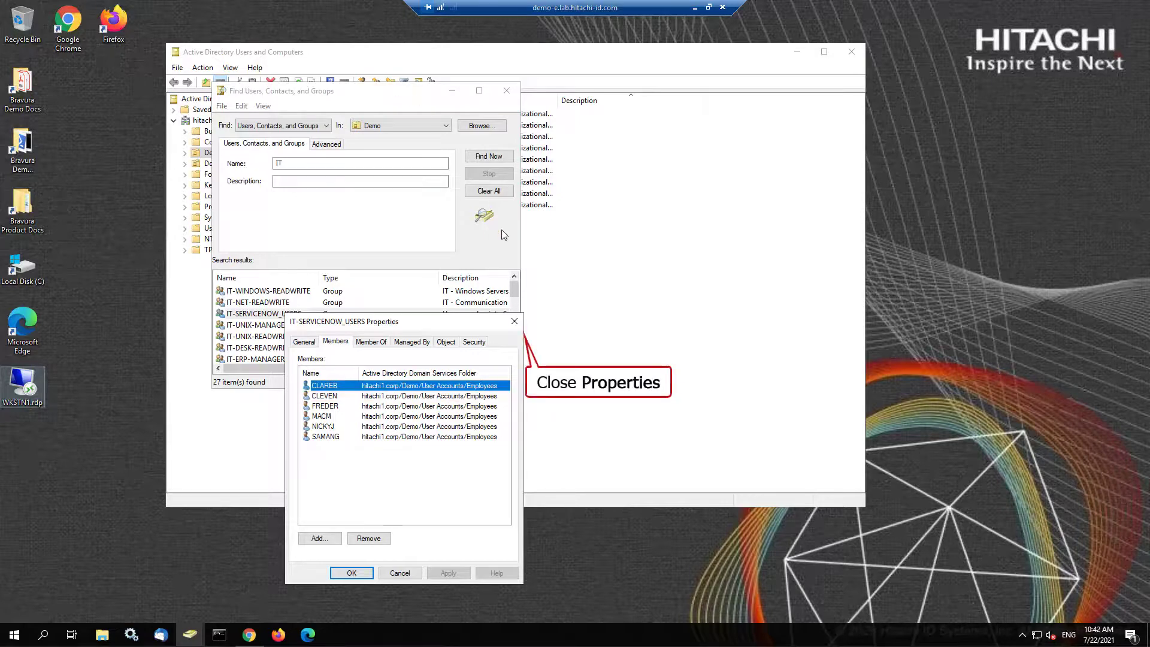
# Close the group's properties, the Find Users, Contacts, and Groups window, and Active Directory Users and Computers.
pyautogui.click(514, 321)
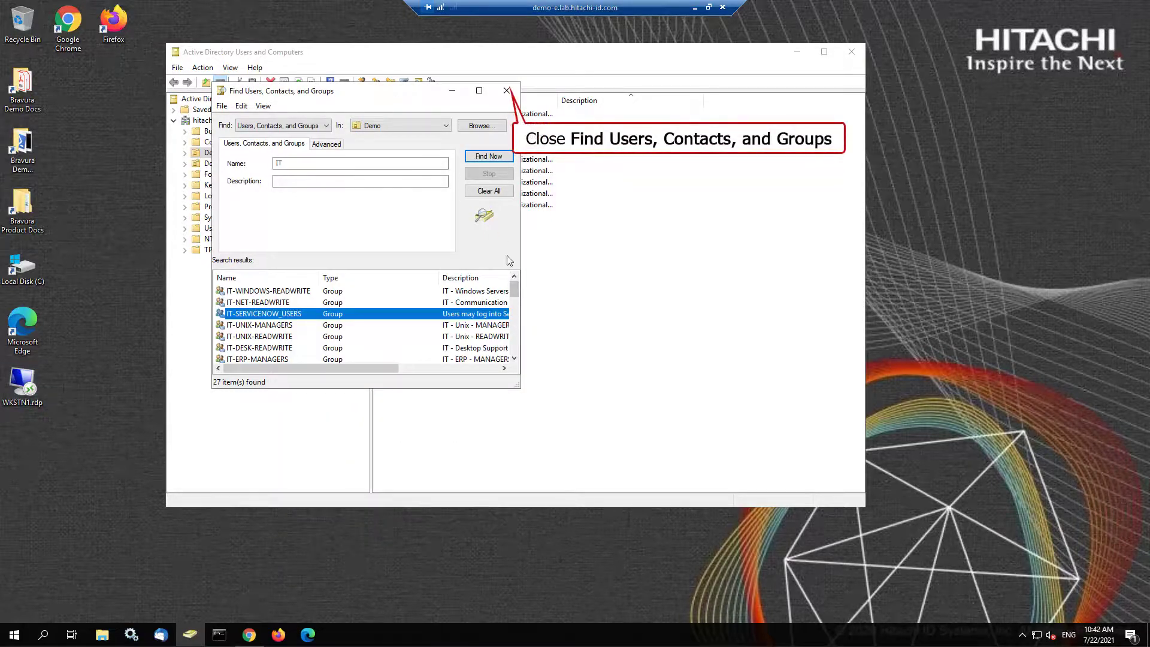
pyautogui.click(507, 91)
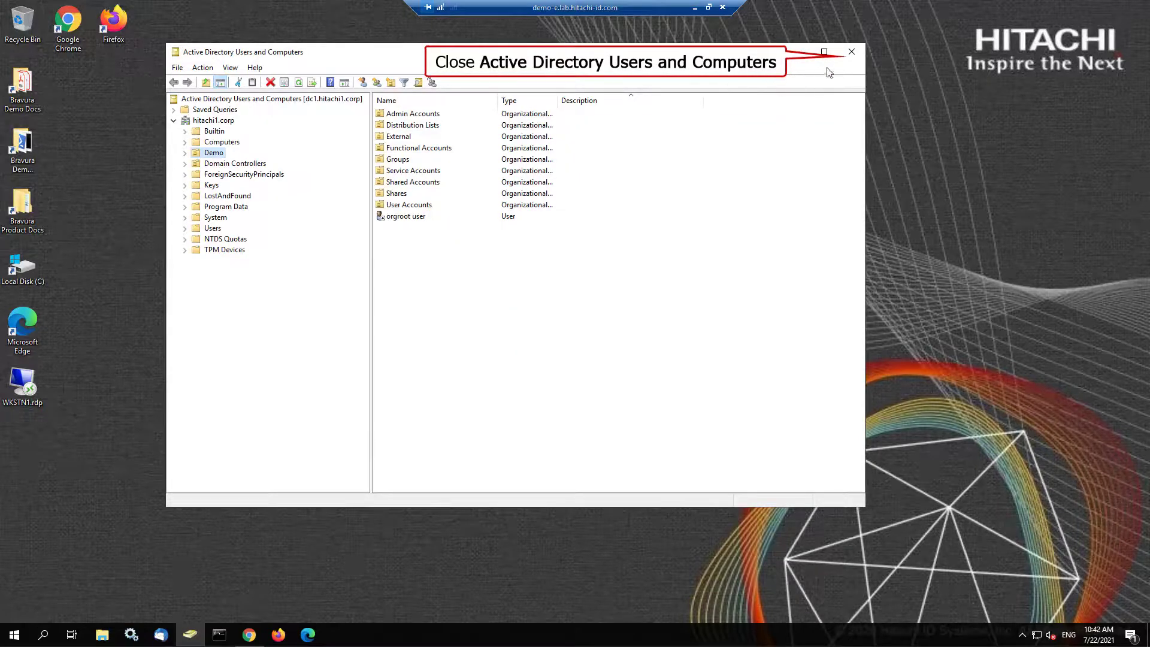
pyautogui.click(851, 51)
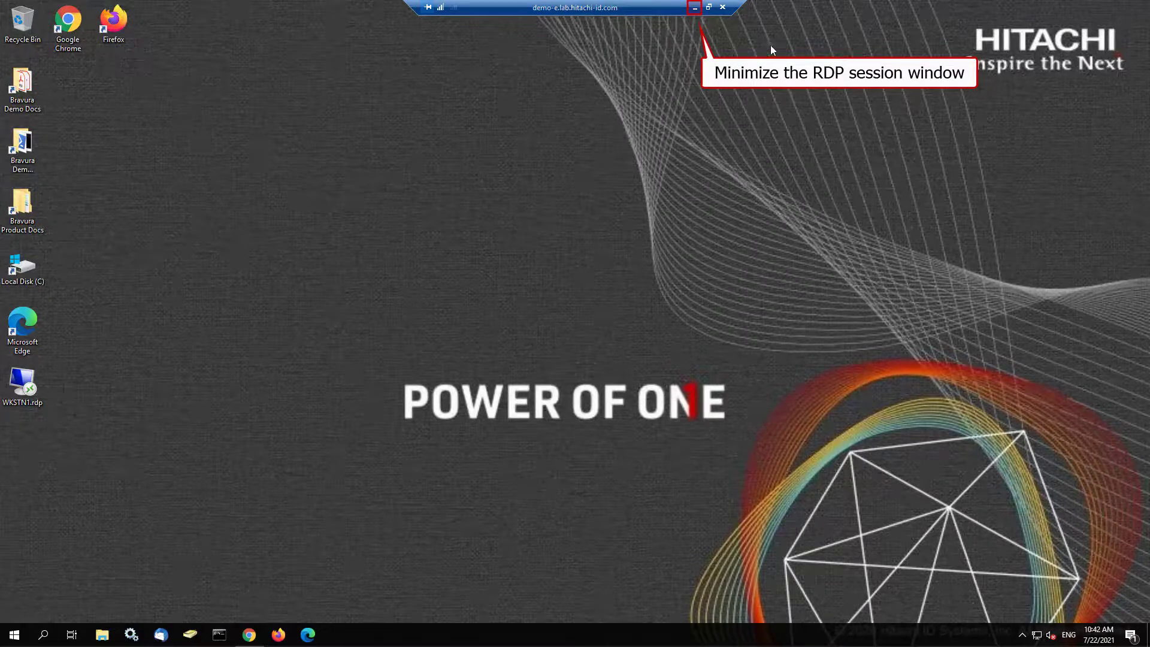
# Minimize the remote desktop session to return to Bravura in the local browser and log out superuser.
pyautogui.click(695, 9)
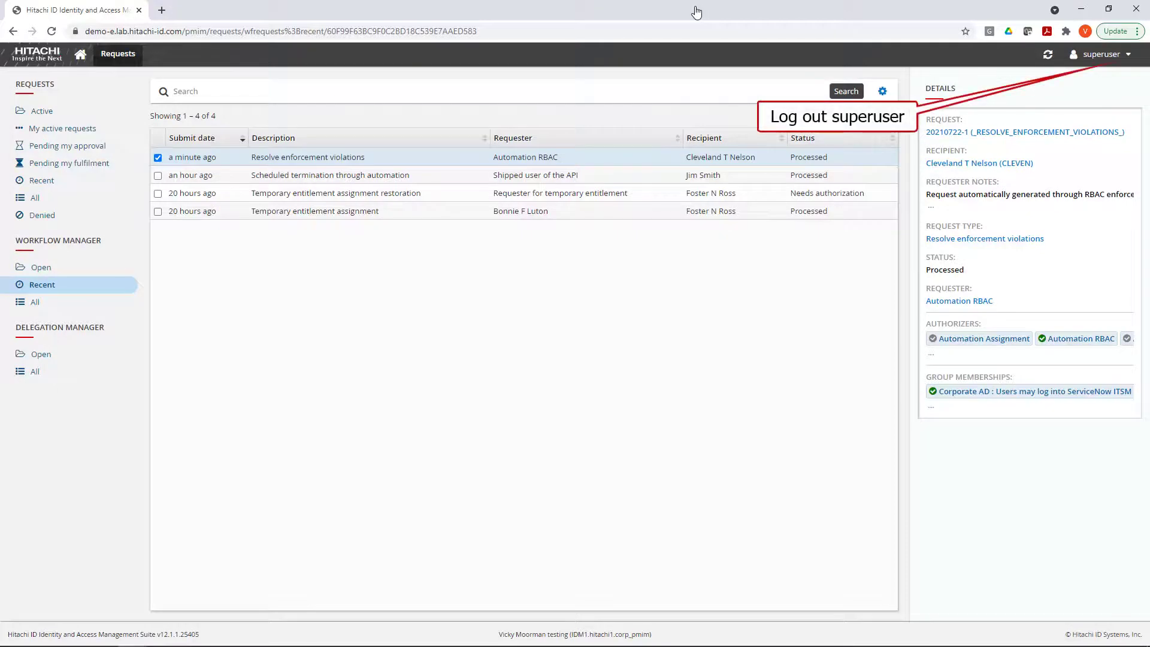
pyautogui.click(1102, 55)
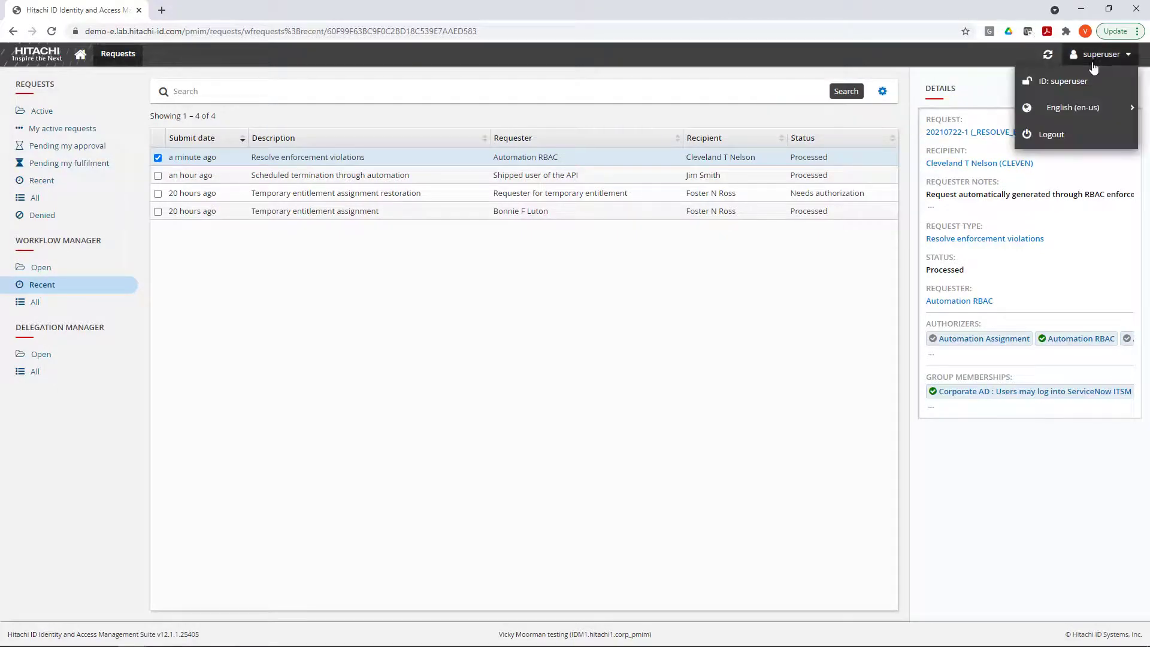
pyautogui.click(1075, 136)
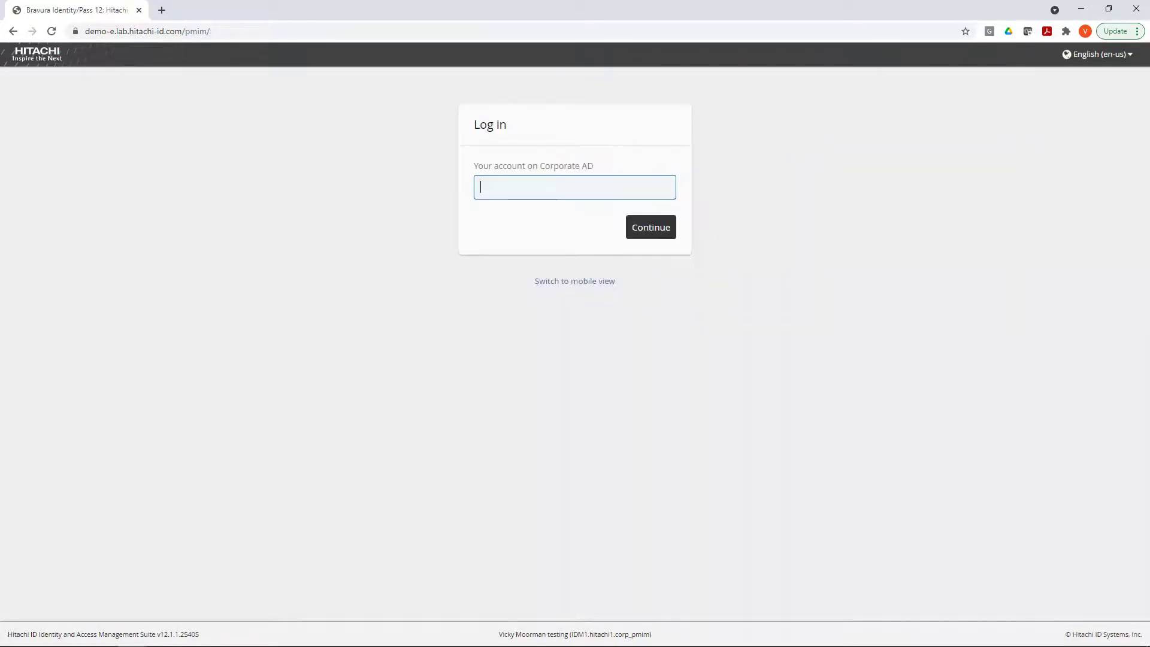